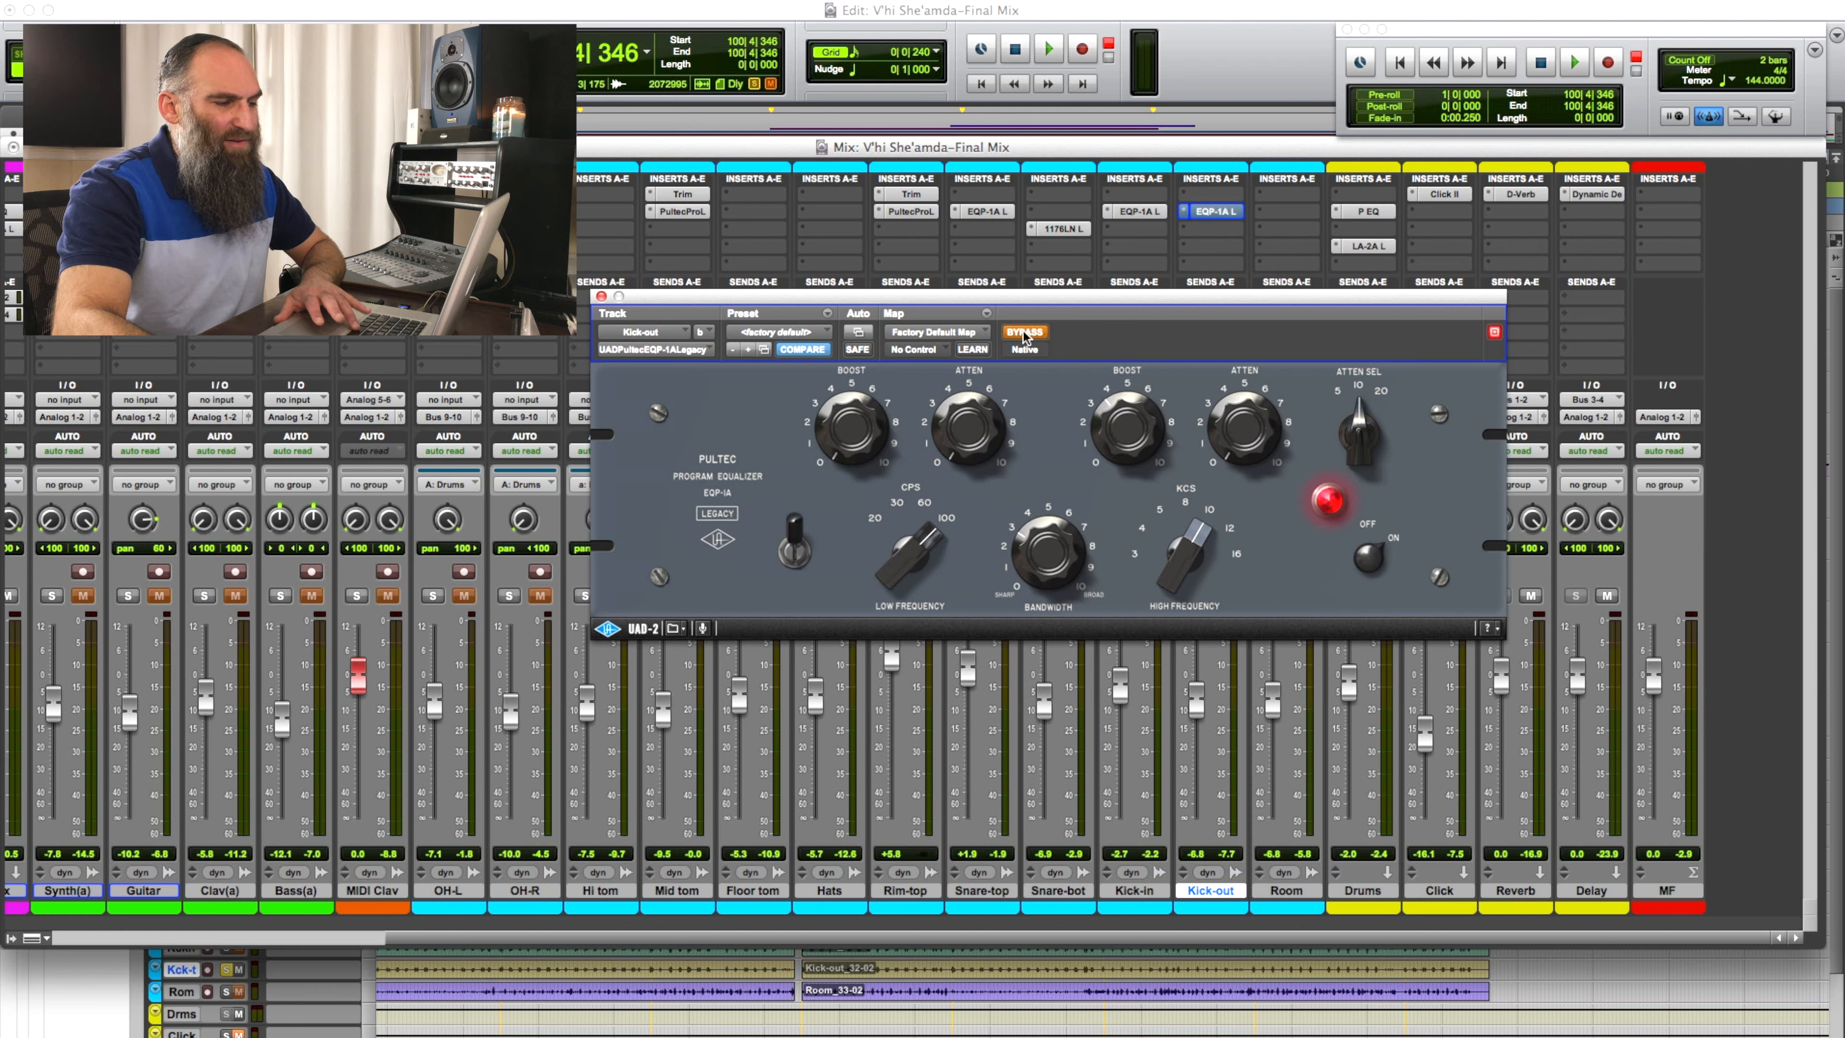
# Play the Kick-out track with its EQP-1A bypassed, take the EQ out of bypass to compare, and close the plug-in
pyautogui.press('space')
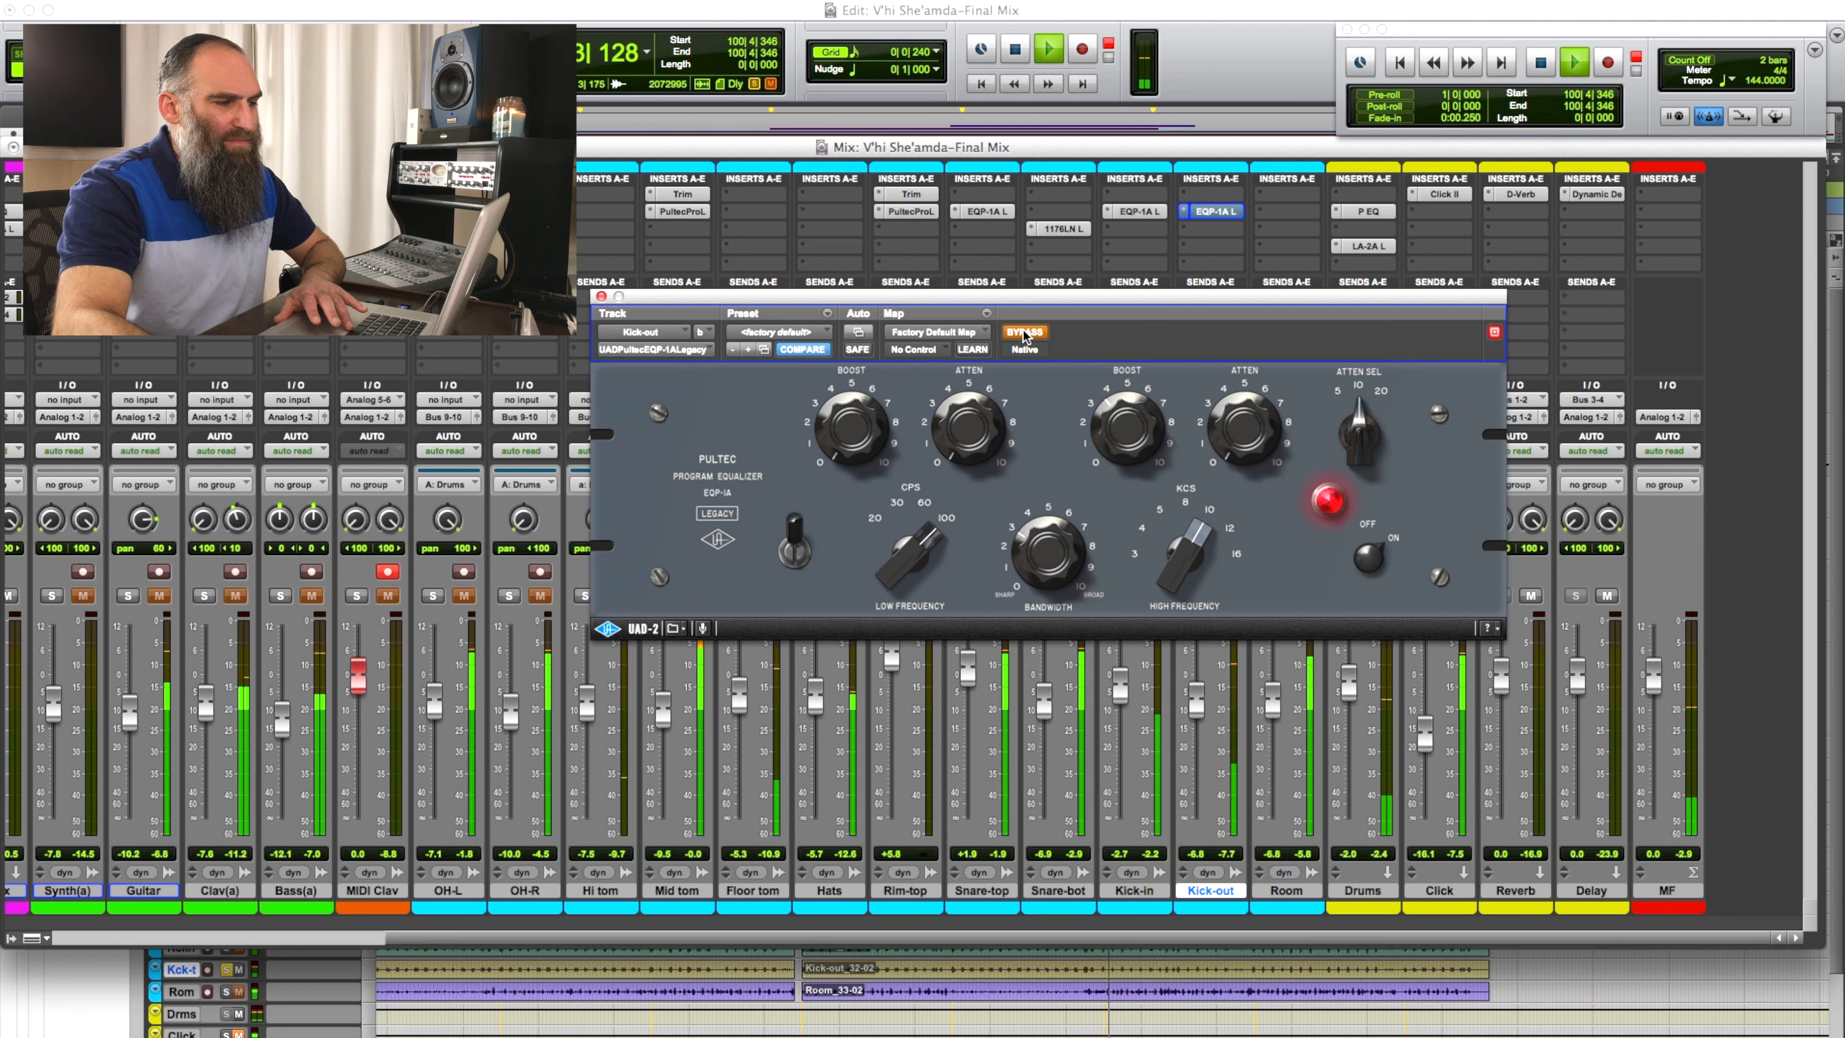
pyautogui.click(1024, 333)
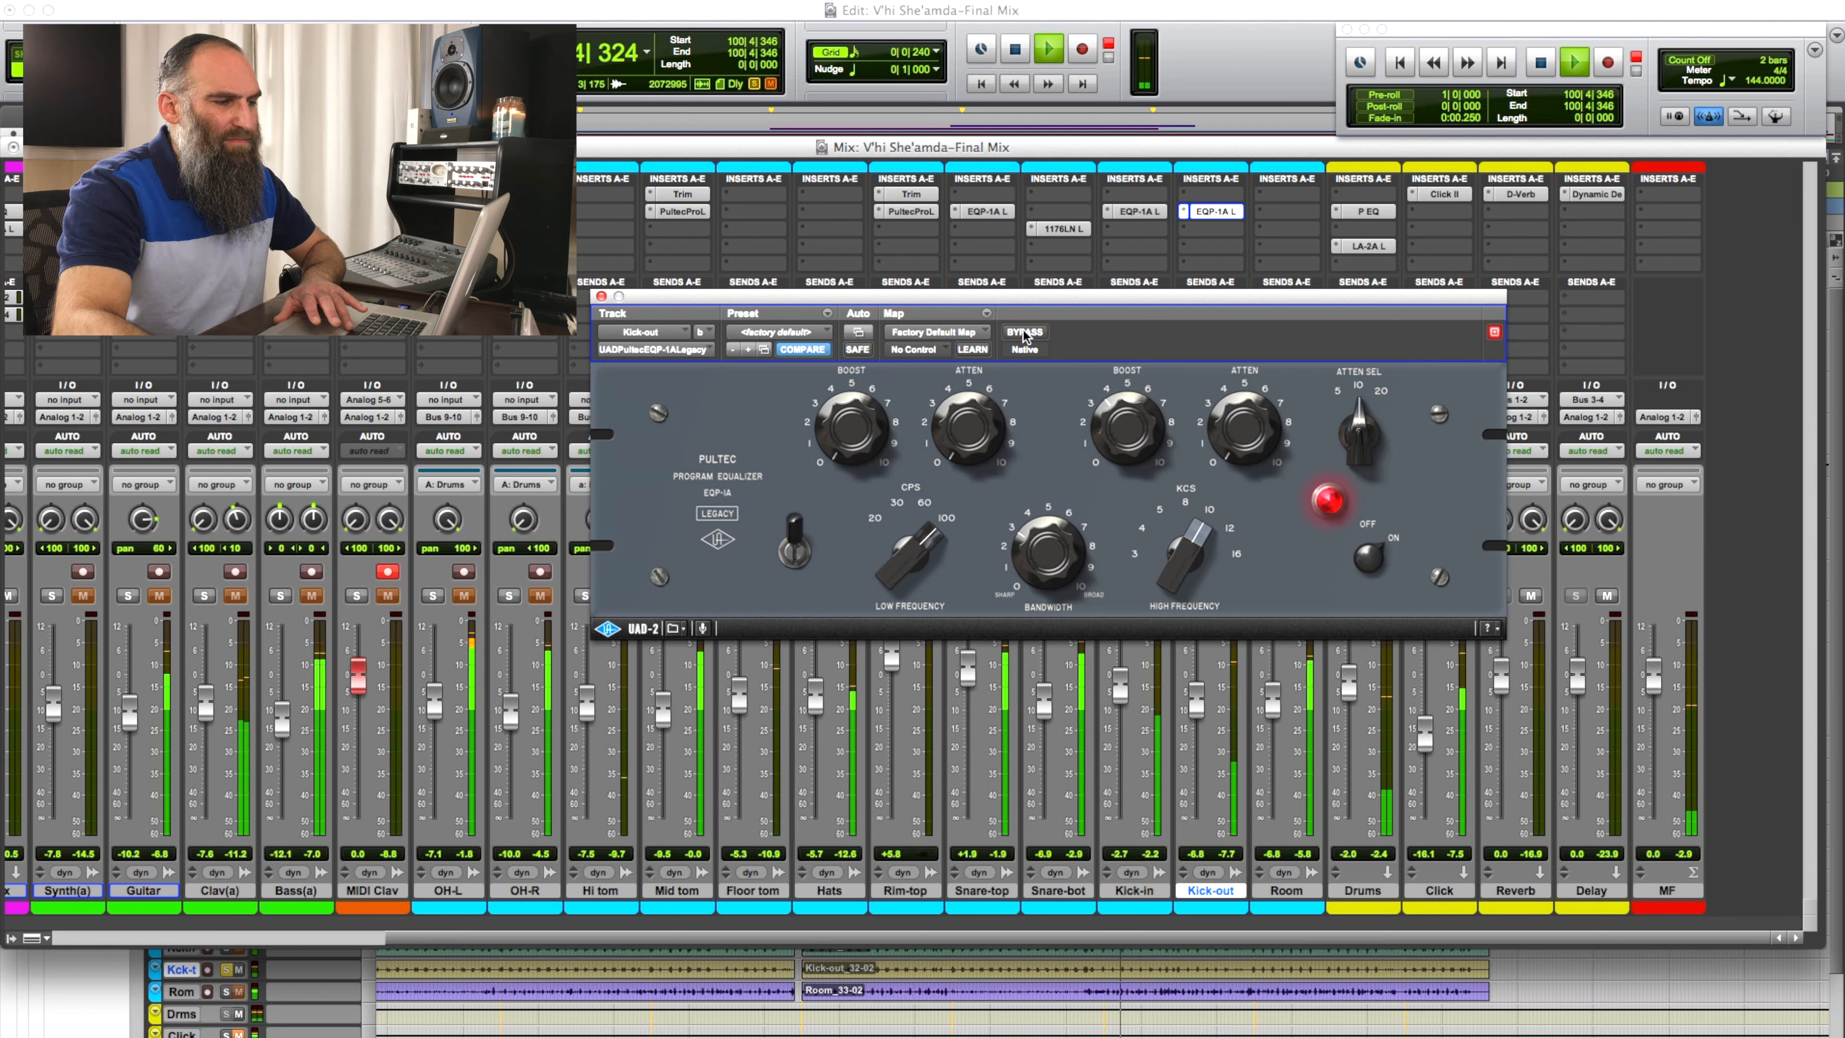
pyautogui.press('space')
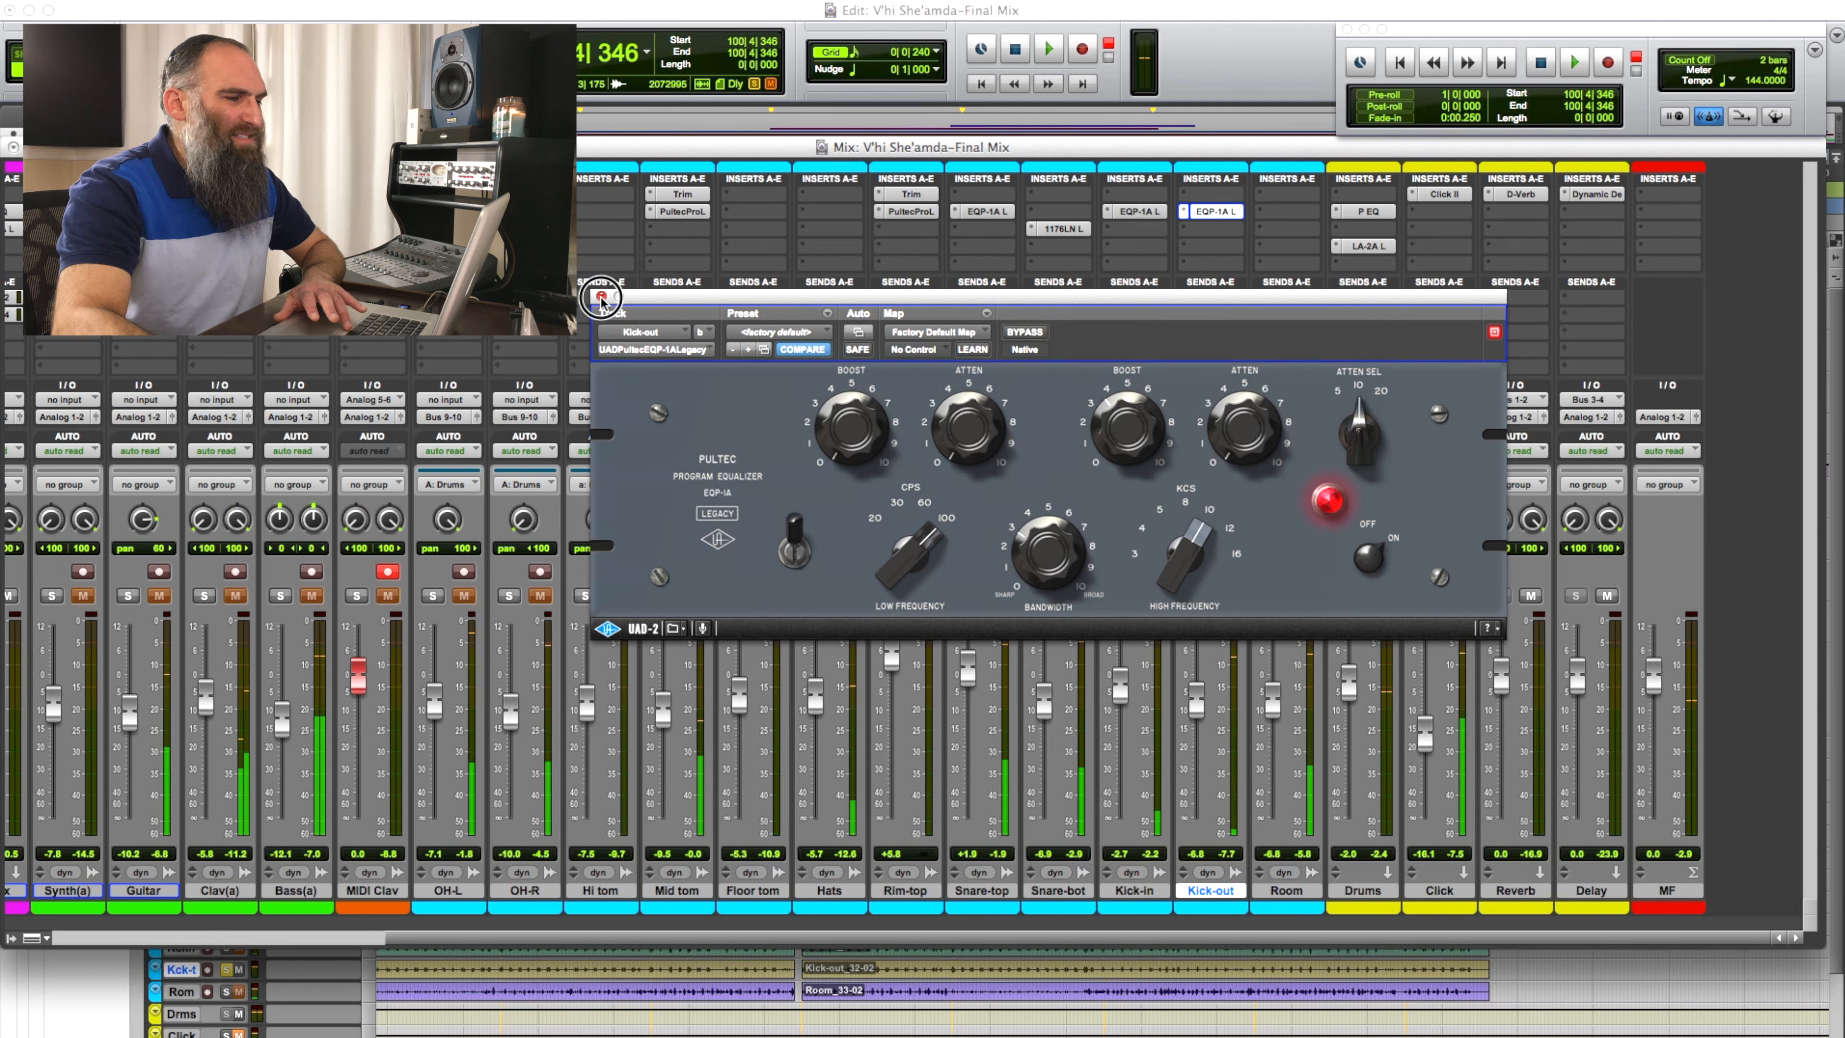
pyautogui.click(602, 296)
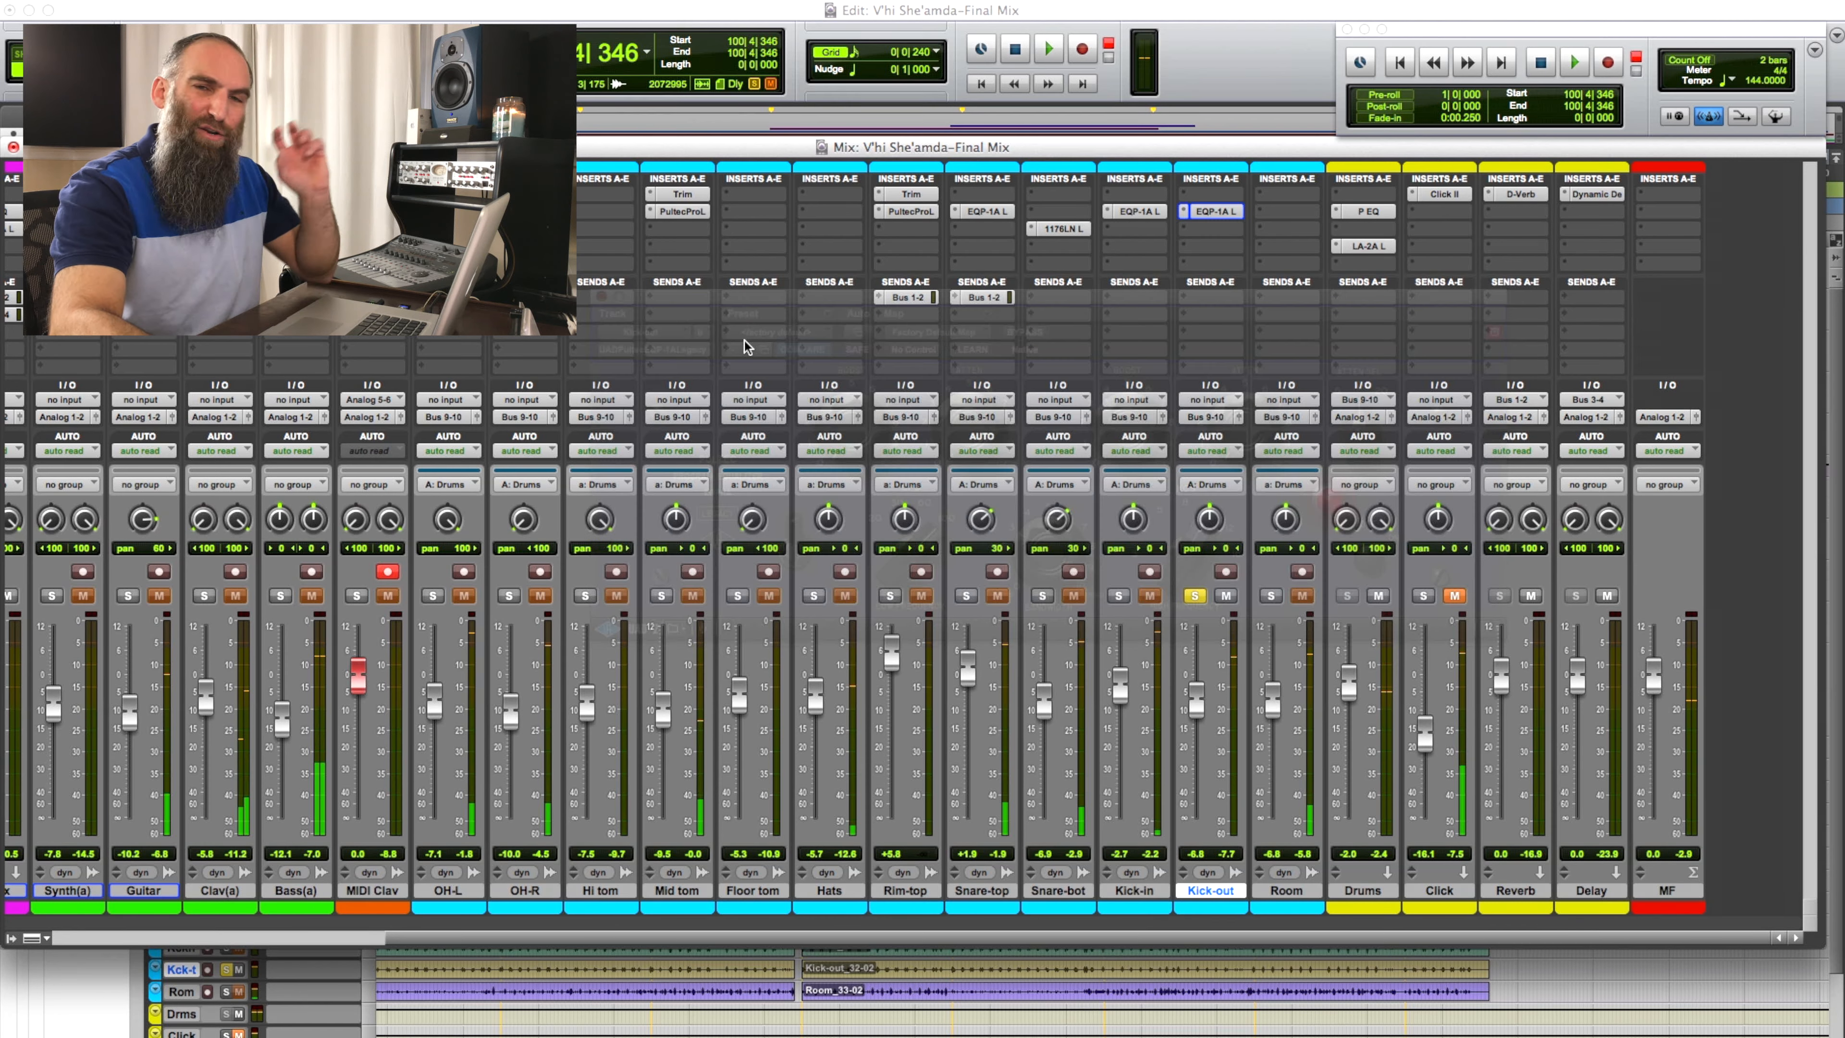
# Switch the solo from the Kick-out track to the Kick-in track and play it
pyautogui.click(1196, 597)
pyautogui.click(1196, 597)
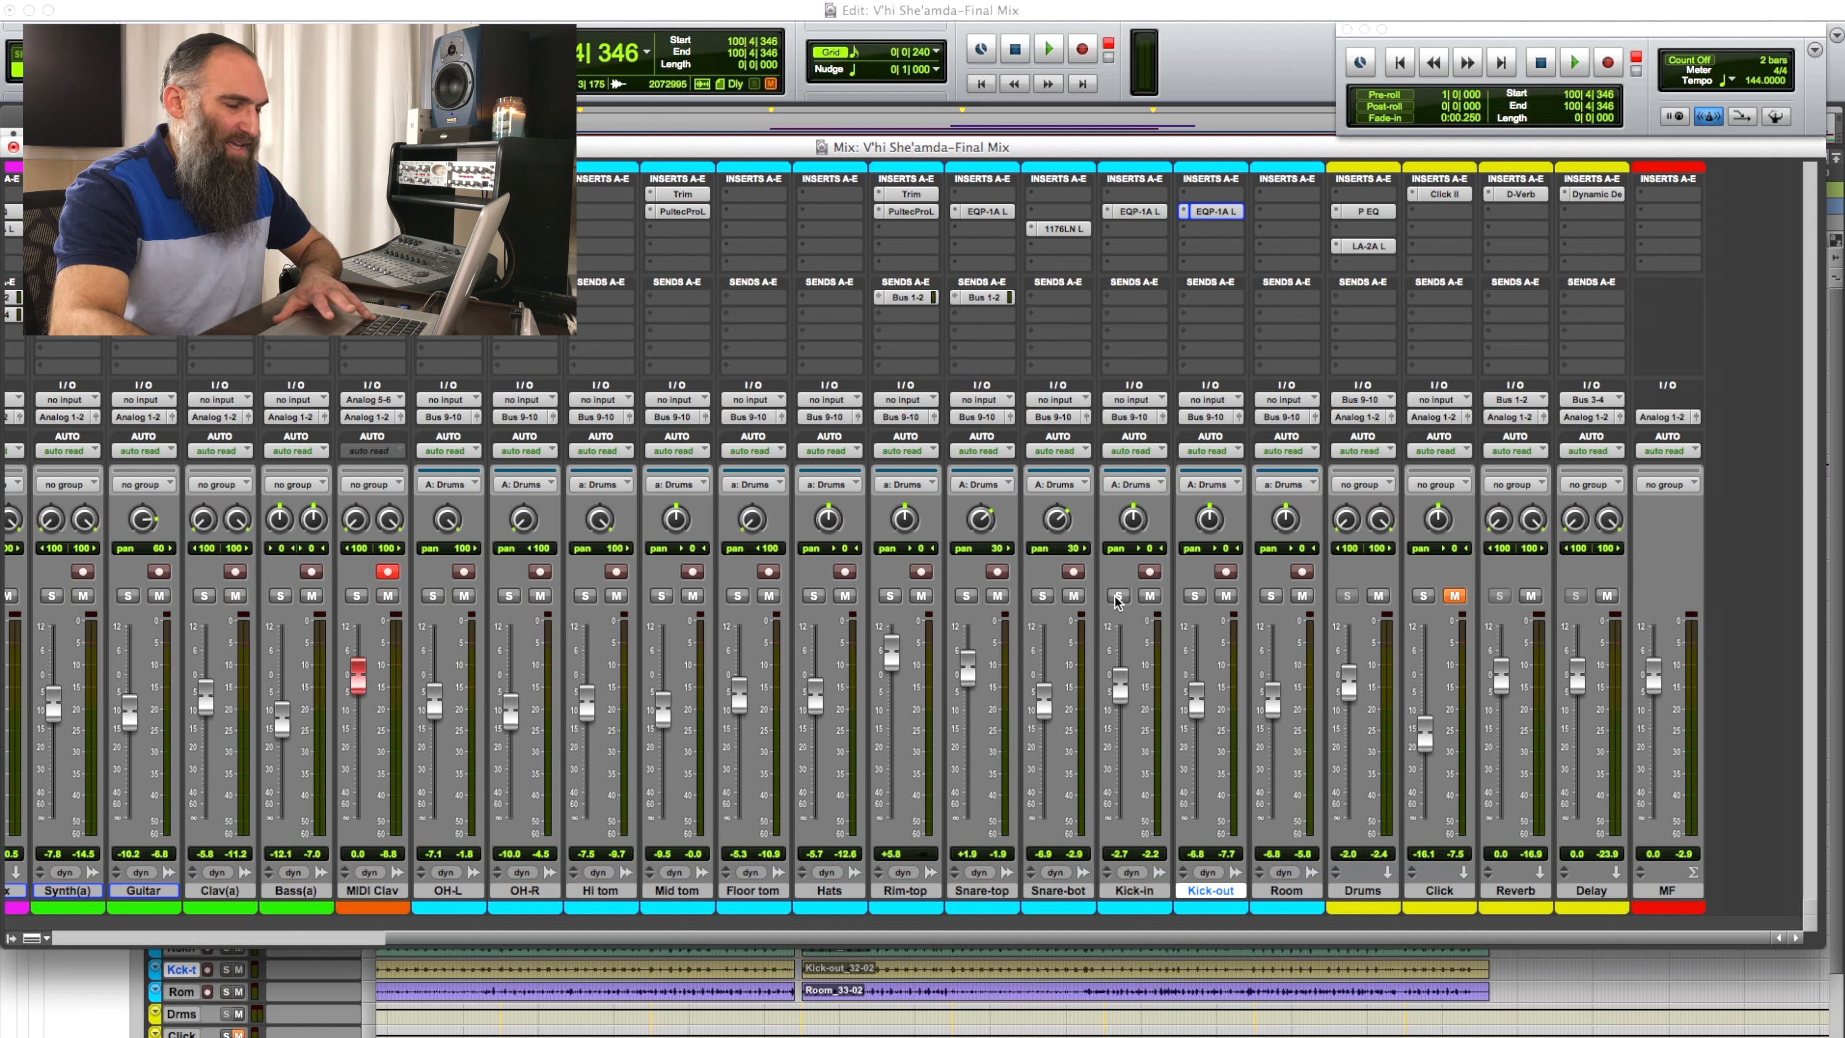
pyautogui.click(1118, 597)
pyautogui.press('space')
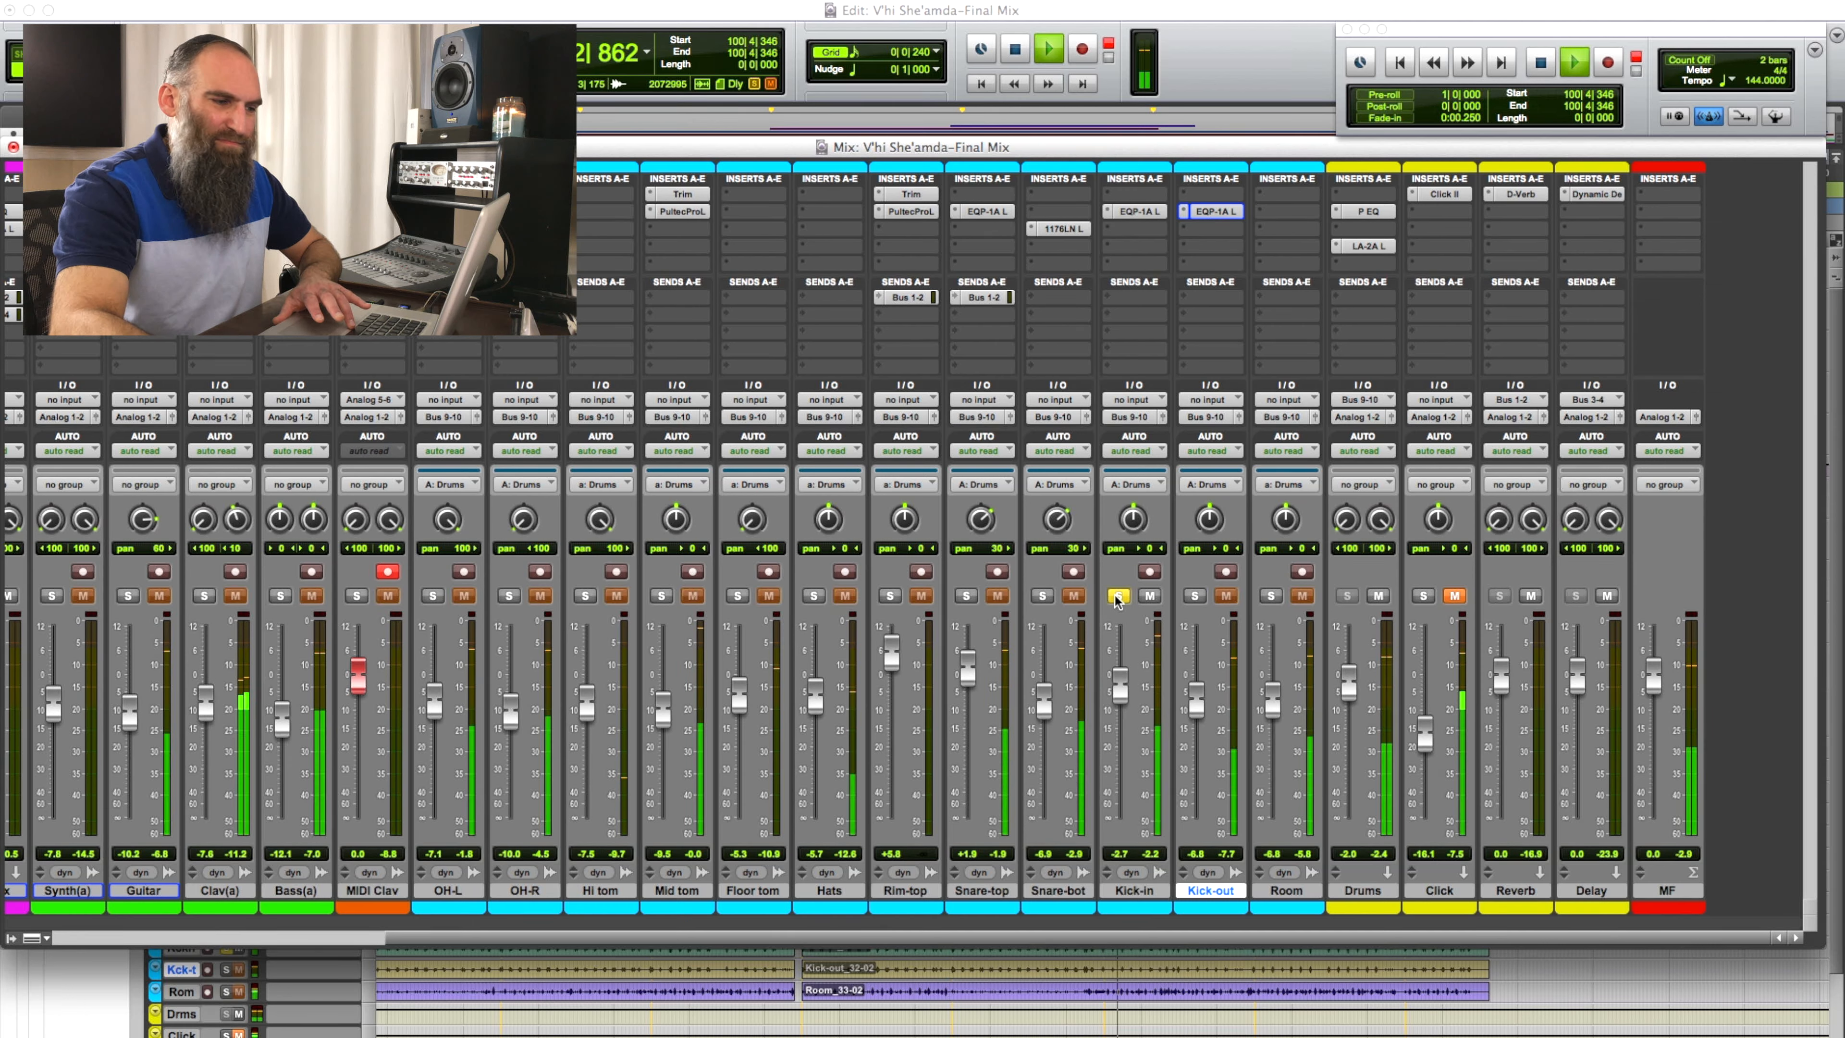
# Open the EQP-1A on the Kick-in track and compare playback with the EQ bypassed and active
pyautogui.click(1147, 213)
pyautogui.press('space')
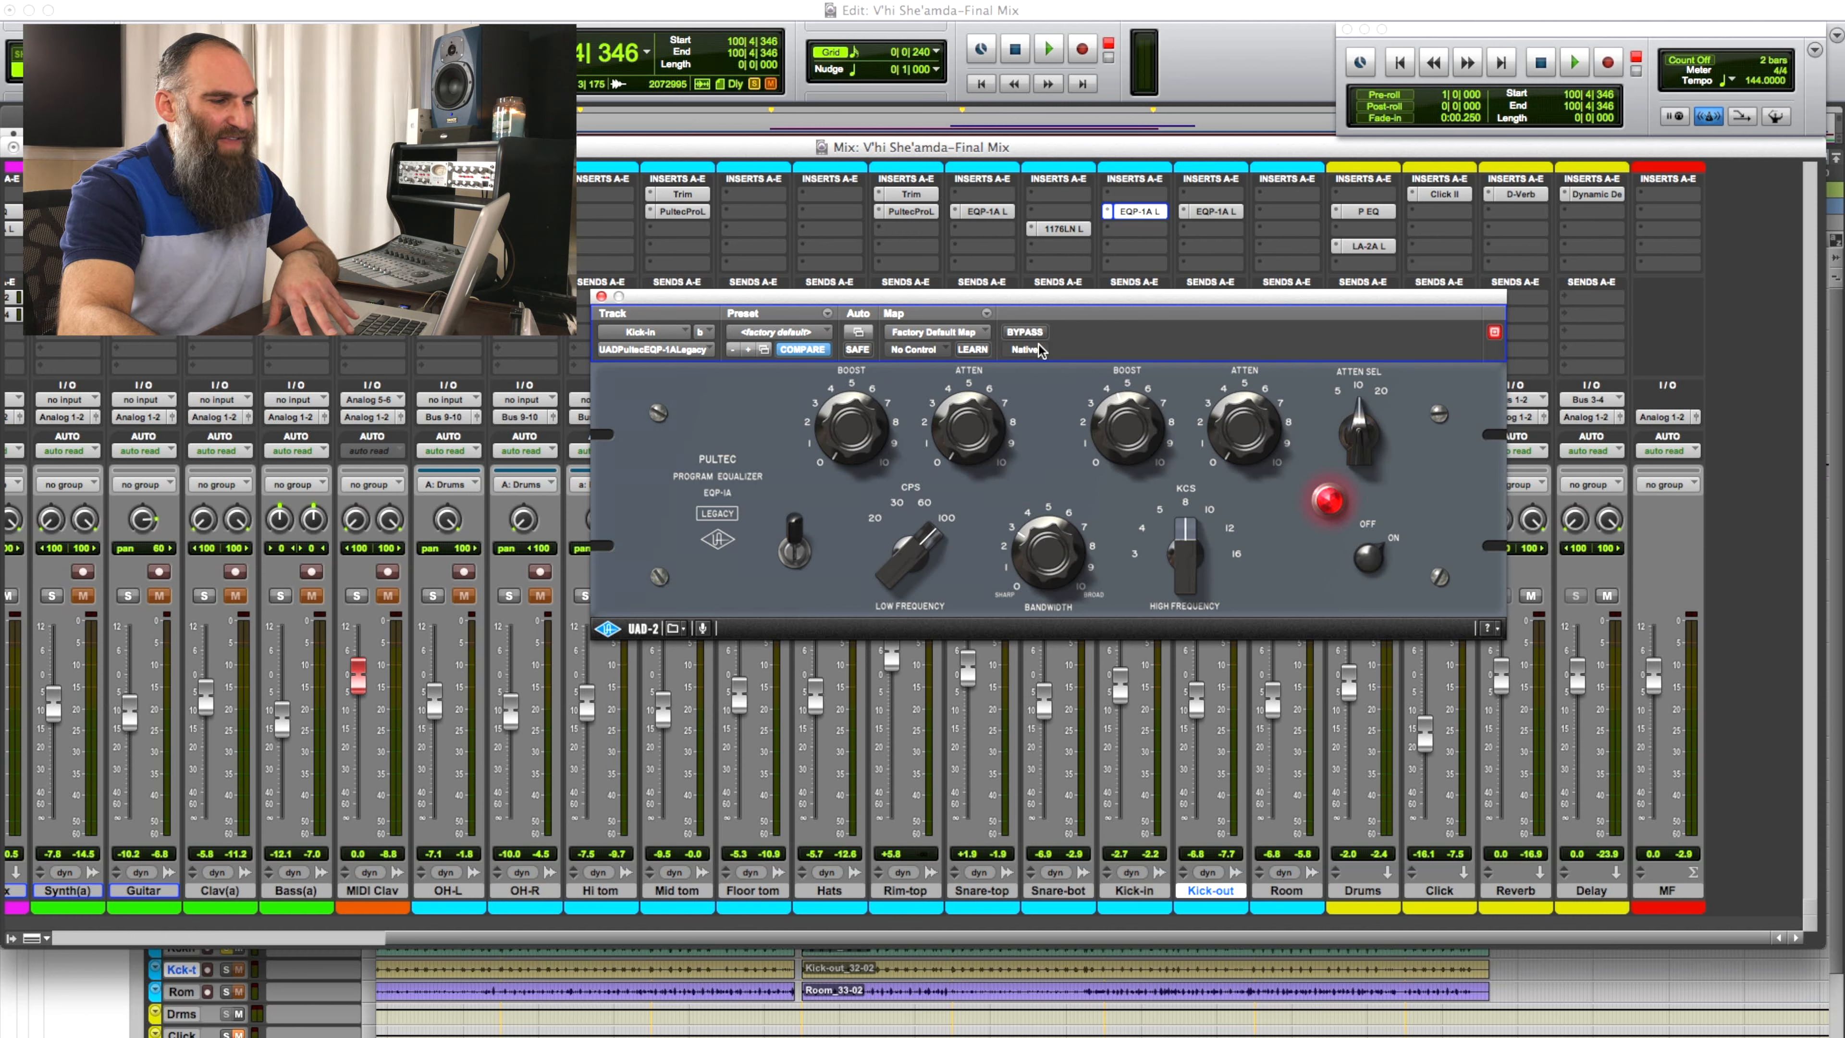
pyautogui.press('space')
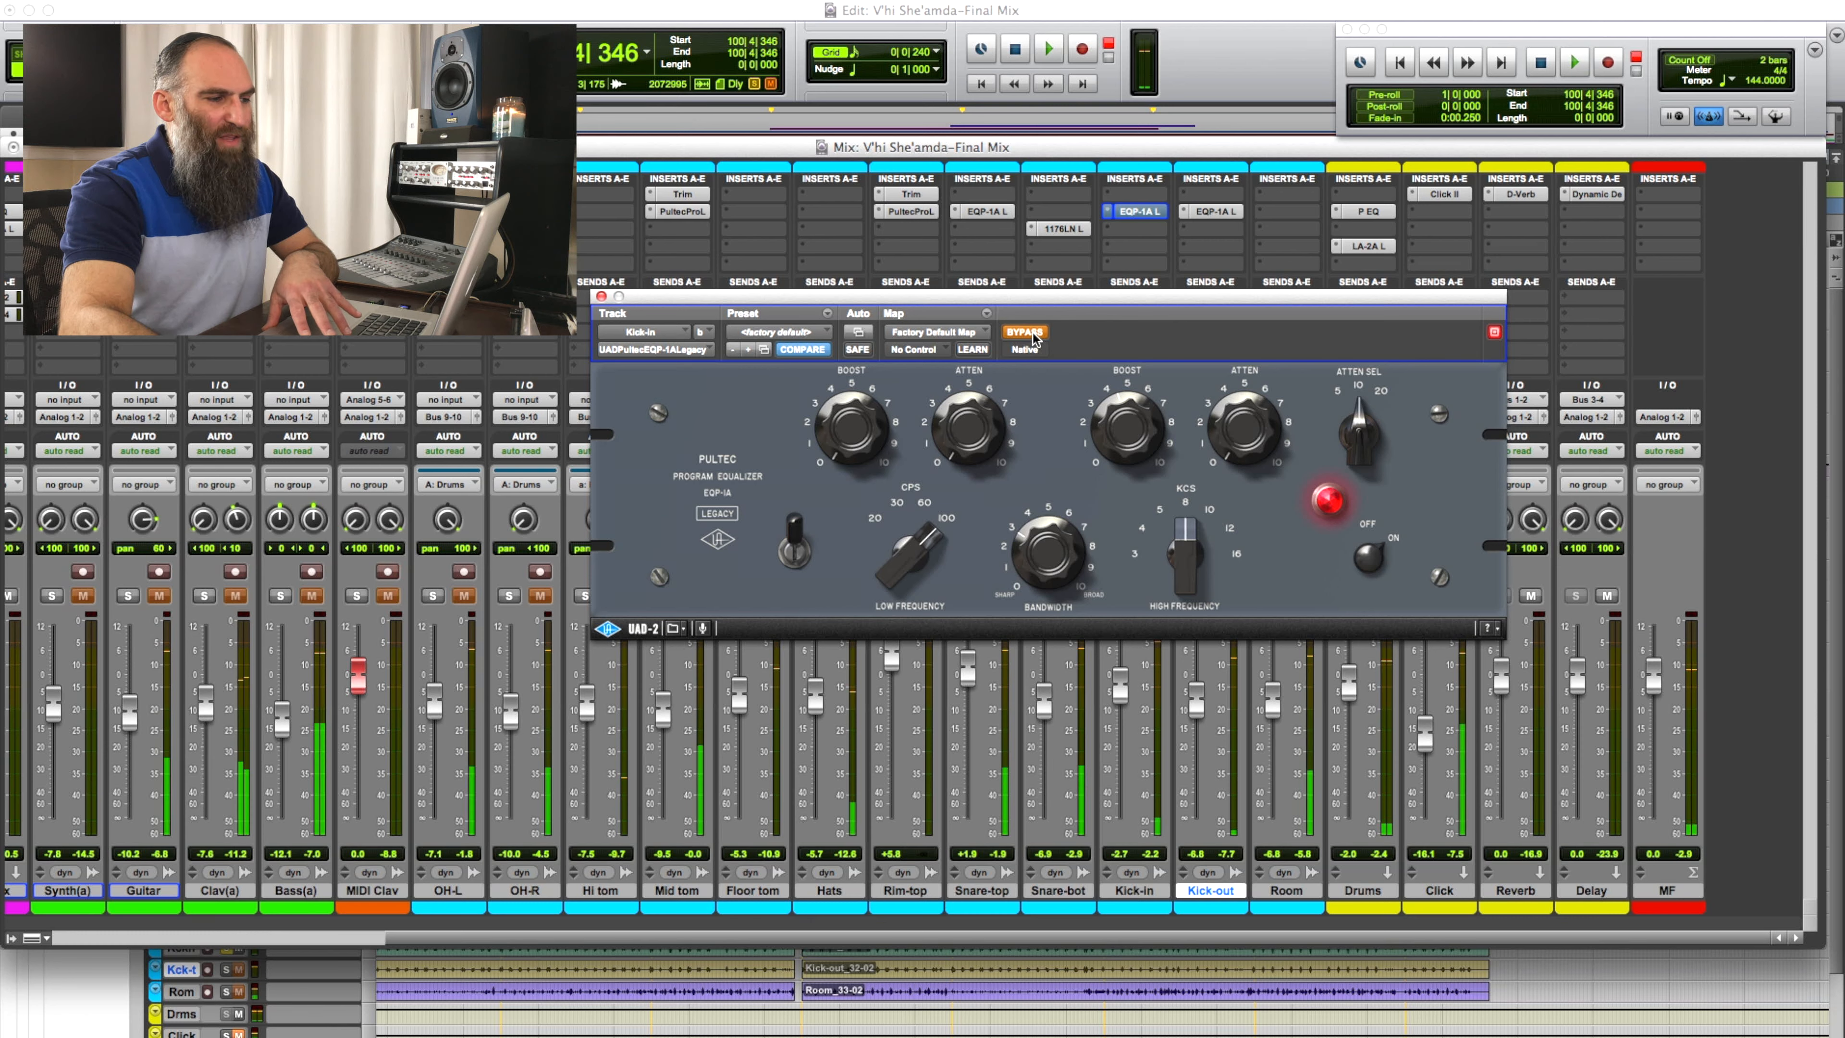
pyautogui.click(1034, 336)
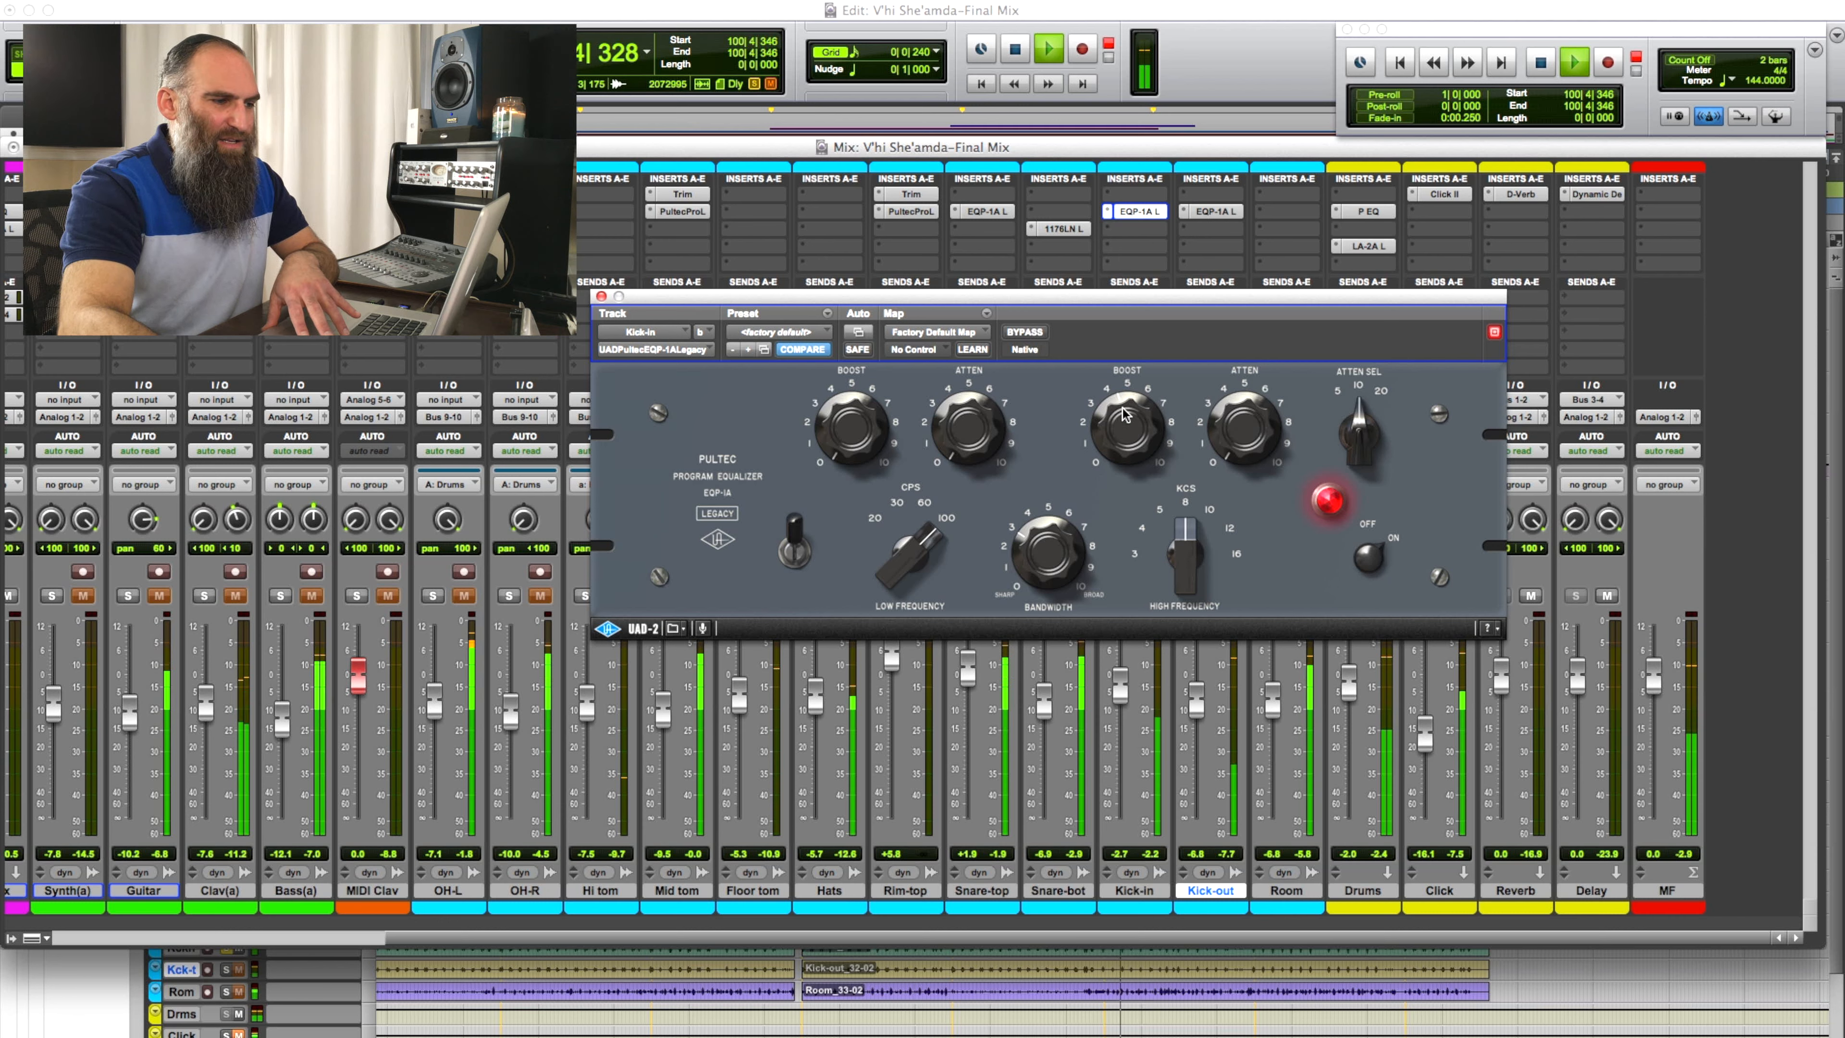
pyautogui.press('space')
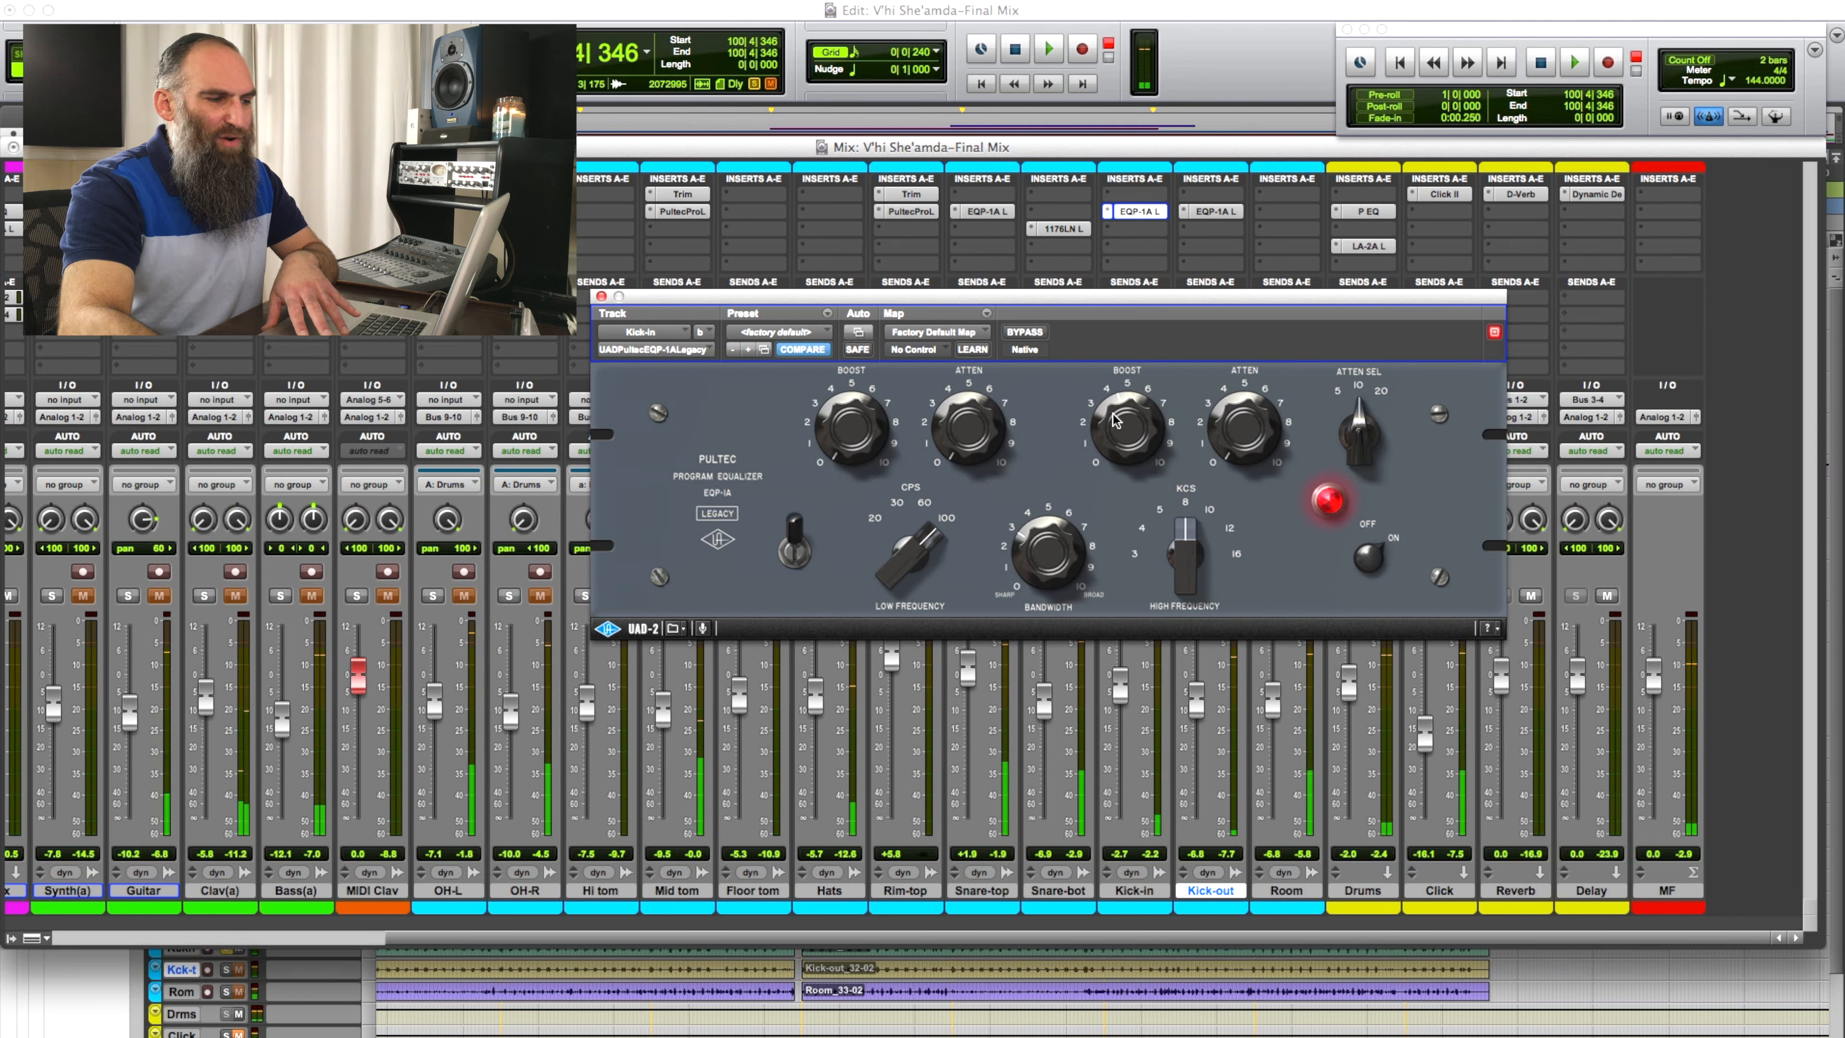
pyautogui.moveTo(1129, 391); pyautogui.dragTo(1157, 364)
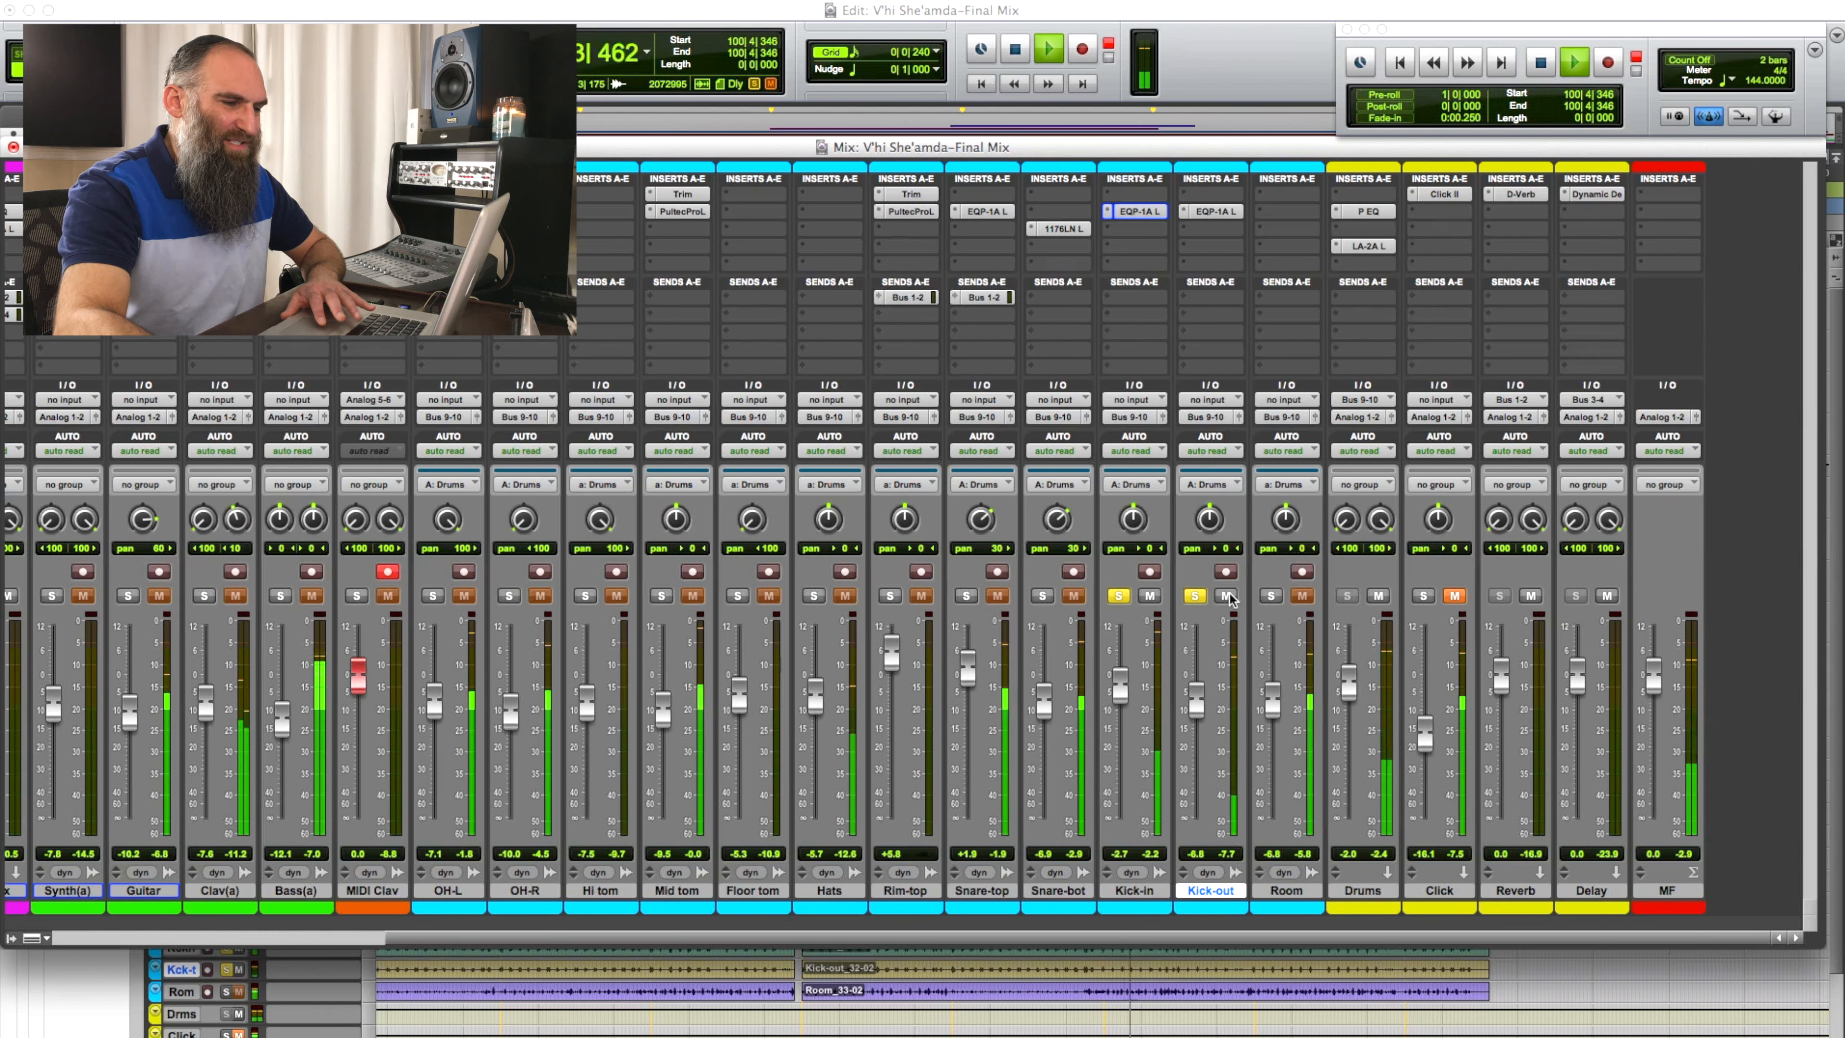
# Stop playback, solo only the Snare-bot track without the rest of the drum group, and play it
pyautogui.press('space')
pyautogui.click(1042, 595)
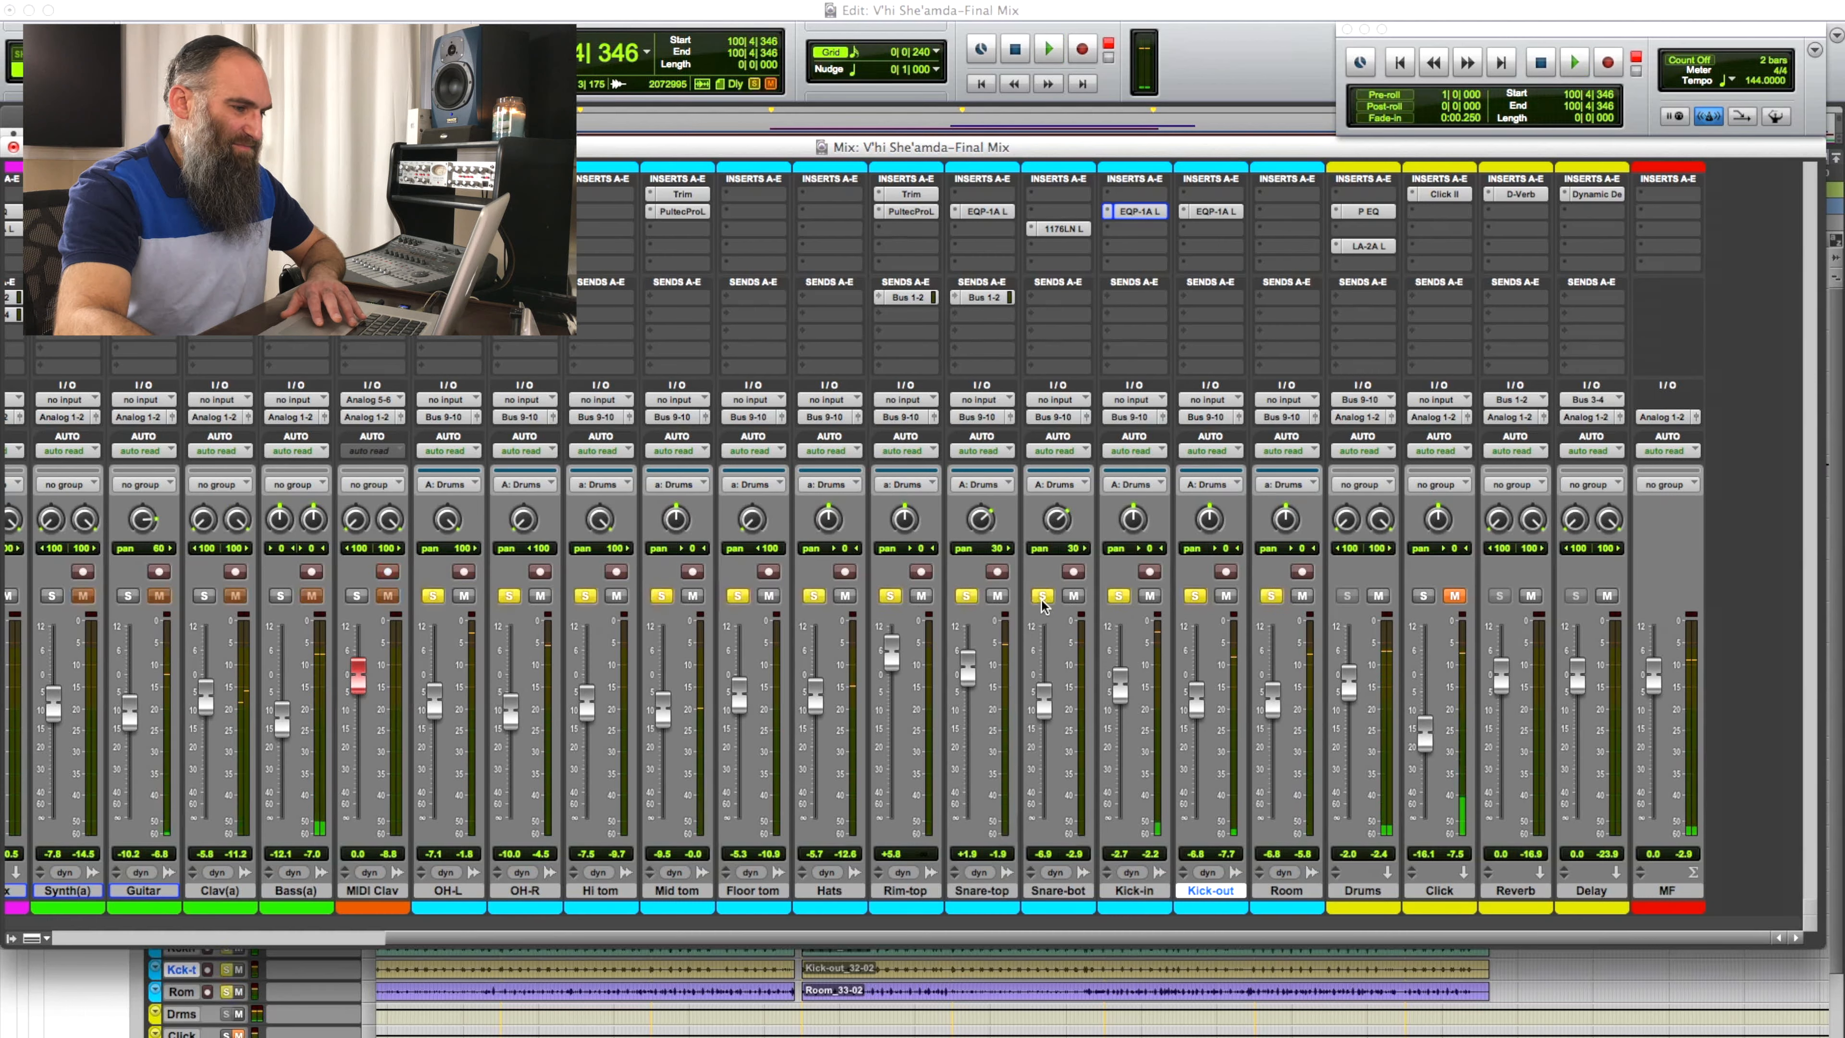
pyautogui.click(1042, 596)
pyautogui.keyDown('ctrl'); pyautogui.click(1042, 596); pyautogui.keyUp('ctrl')
pyautogui.press('space')
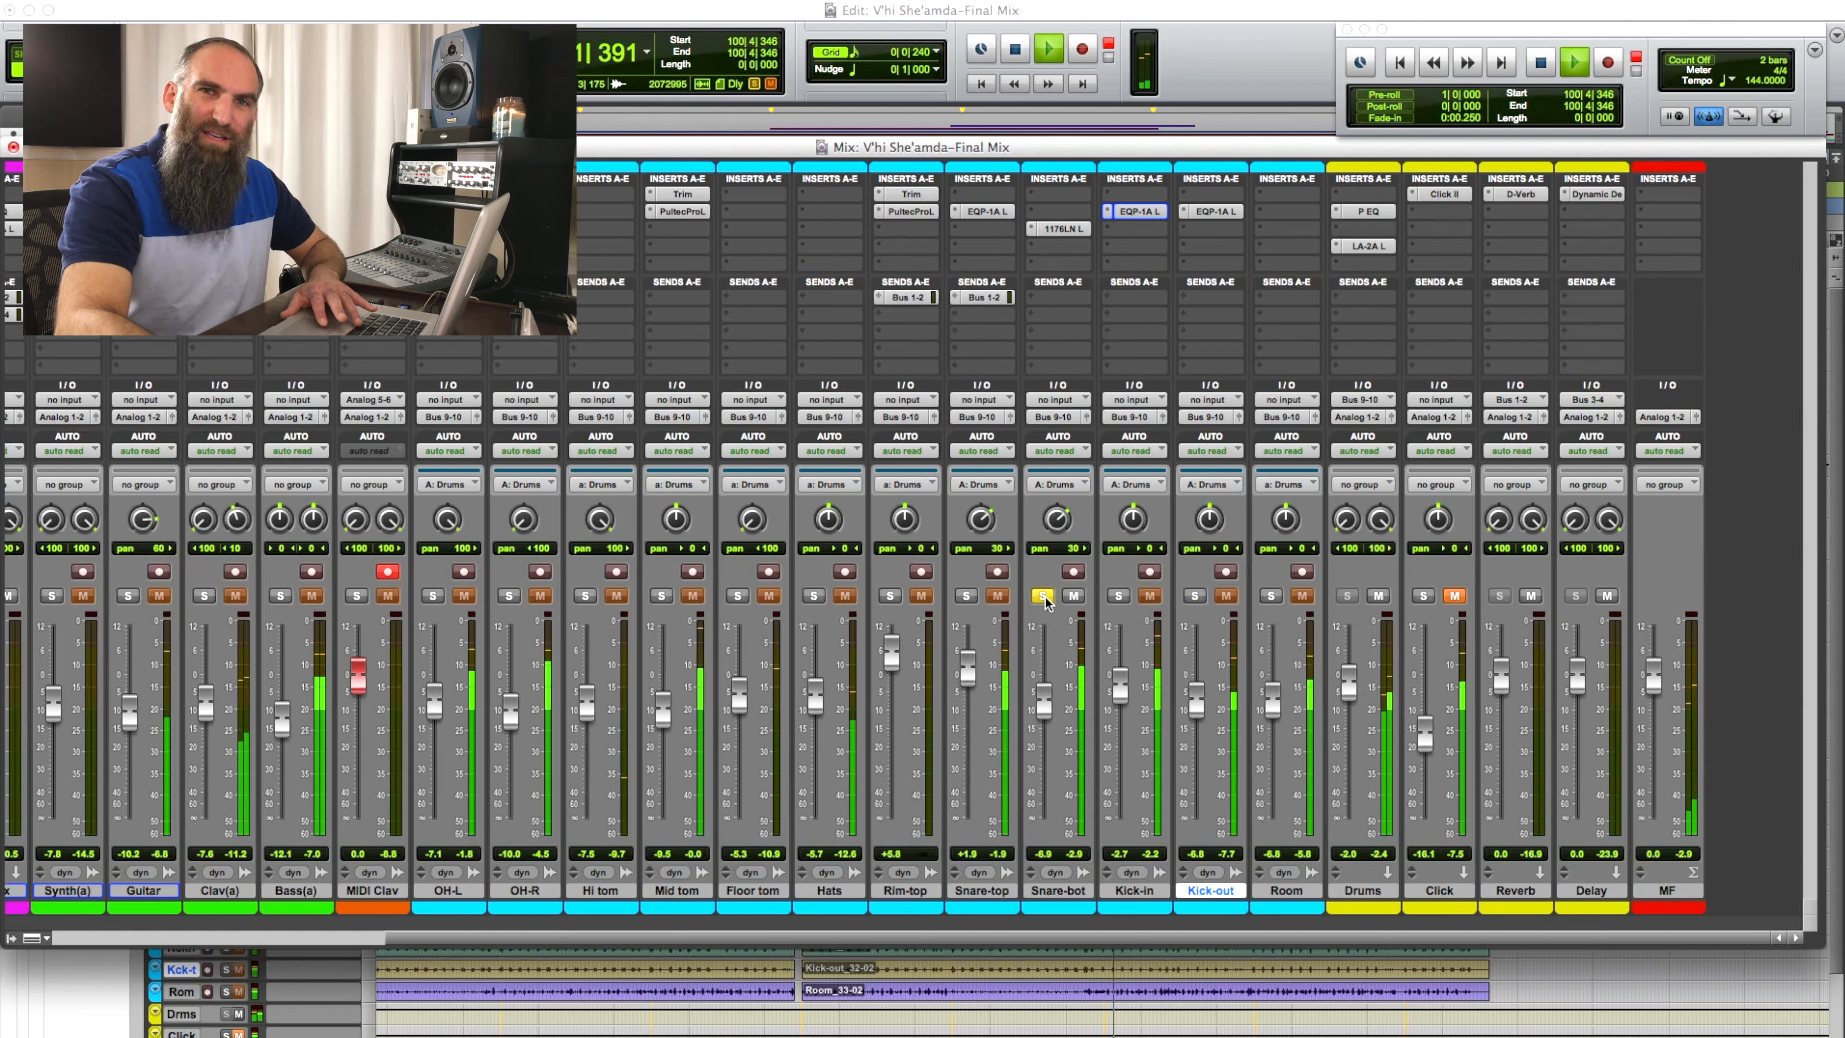
# Play the Snare-top track soloed on its own, and return the solo to Snare-bot for comparison
pyautogui.click(966, 596)
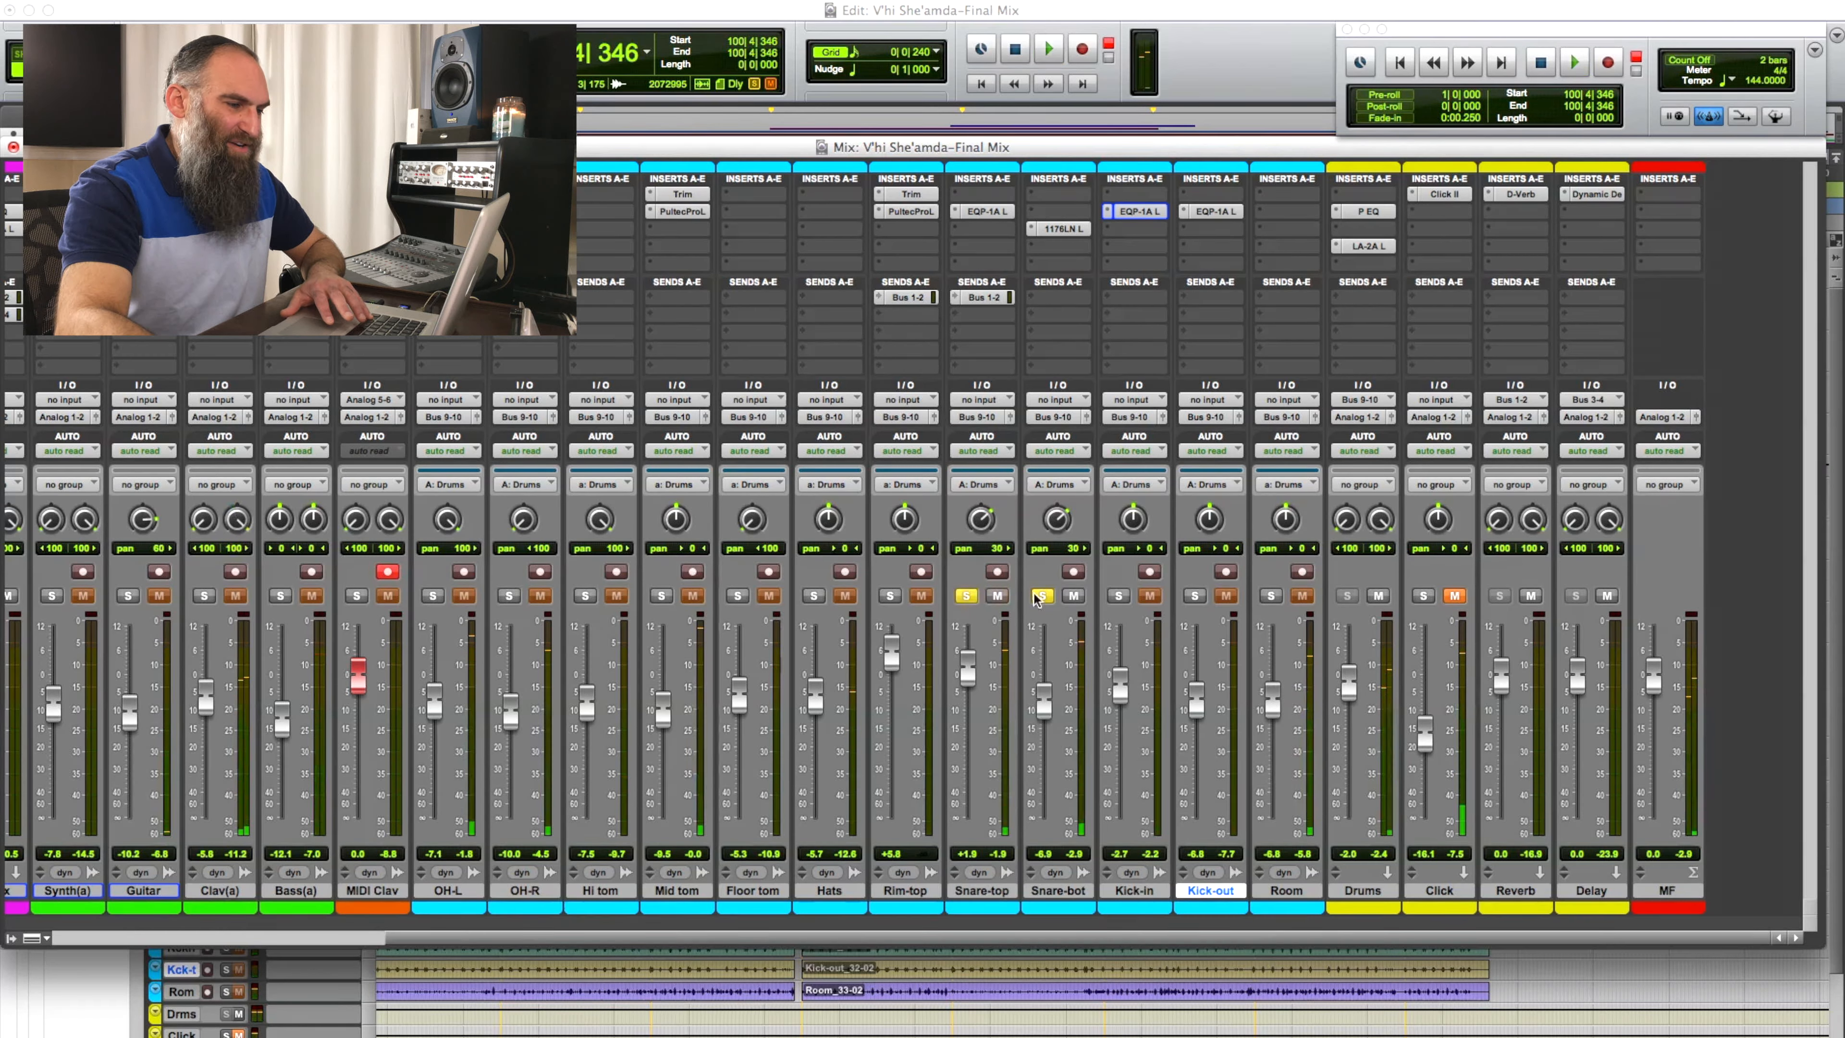
pyautogui.press('space')
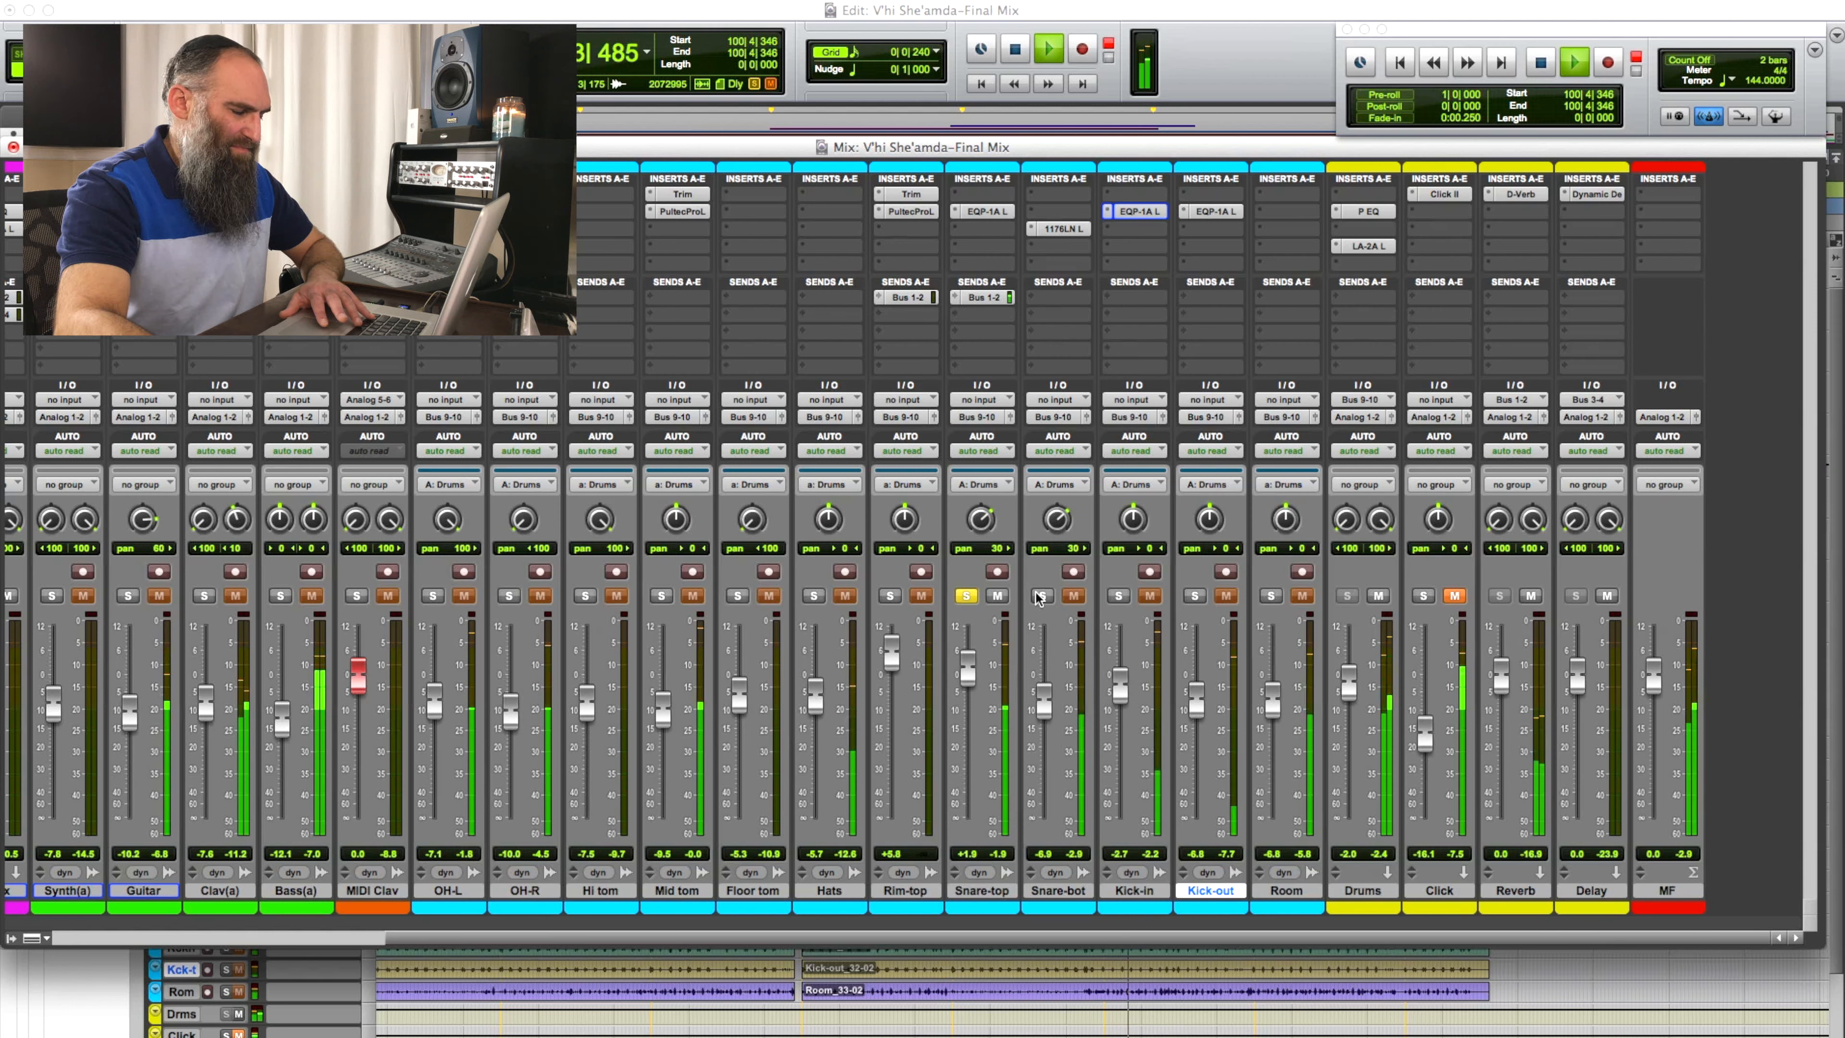
pyautogui.click(1041, 596)
pyautogui.press('space')
pyautogui.click(966, 596)
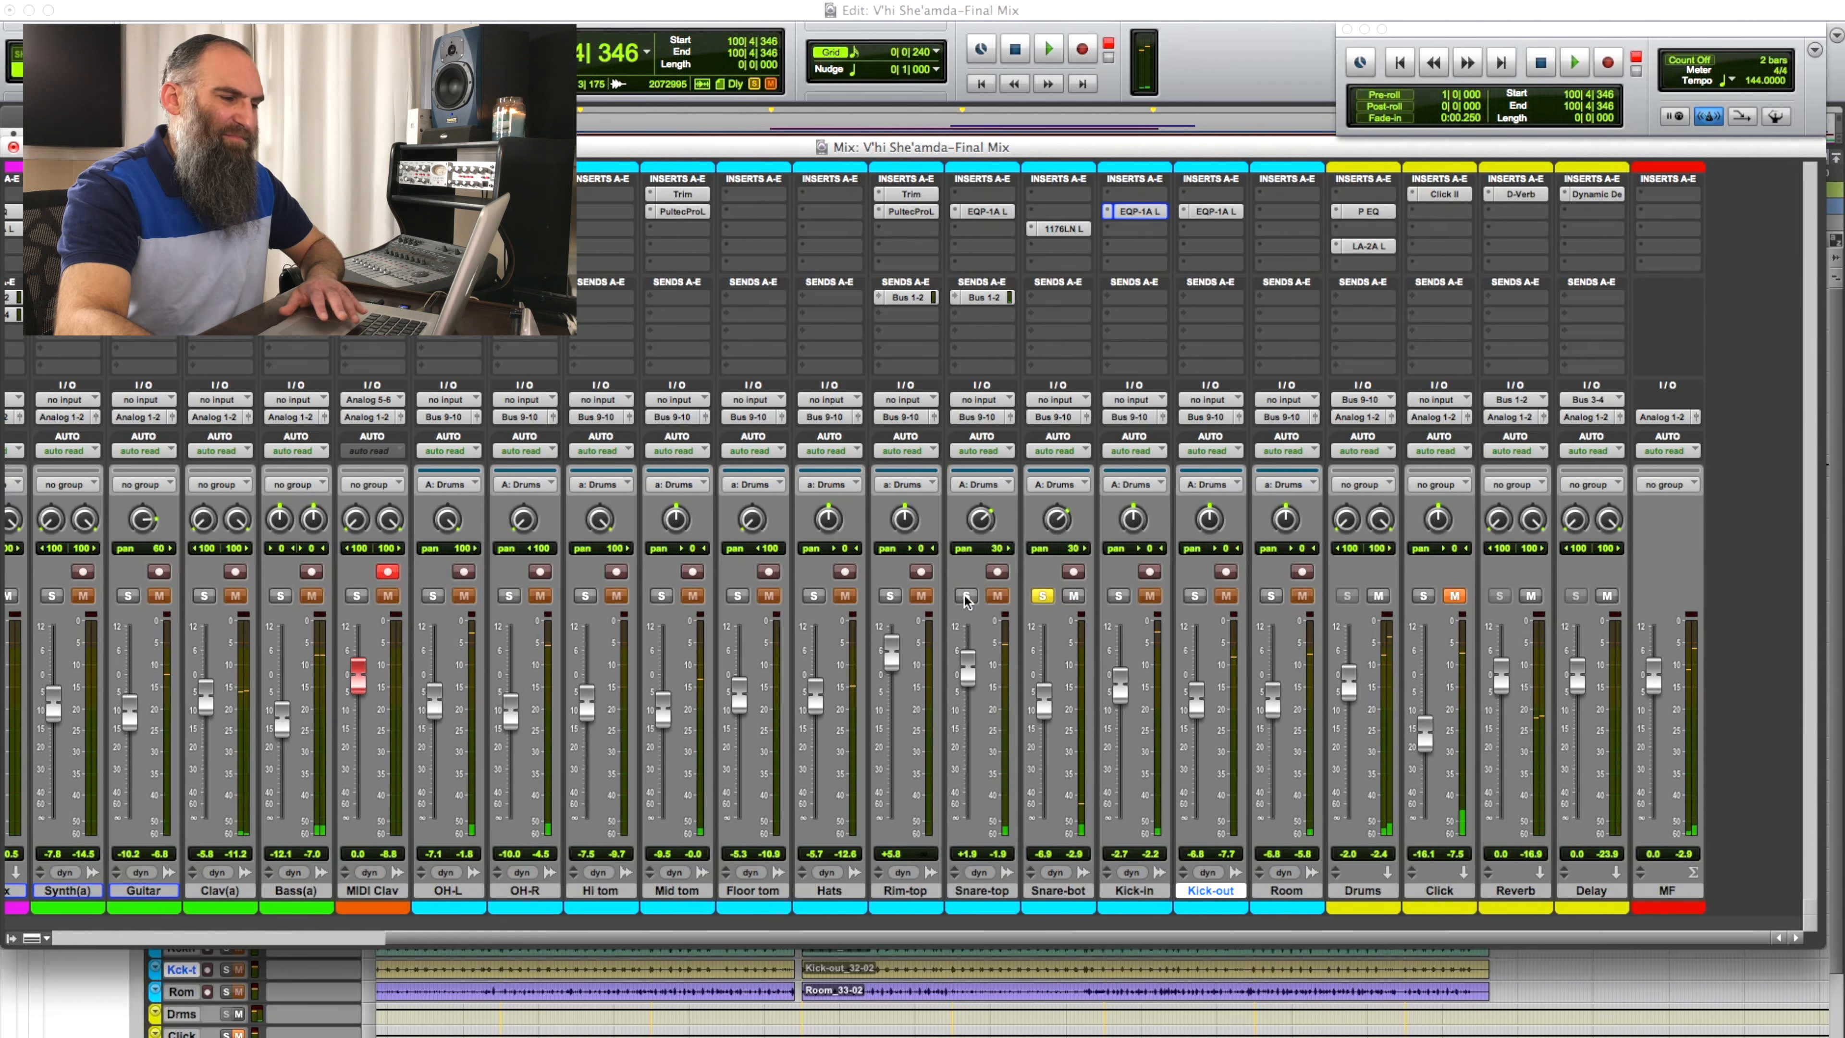
pyautogui.press('space')
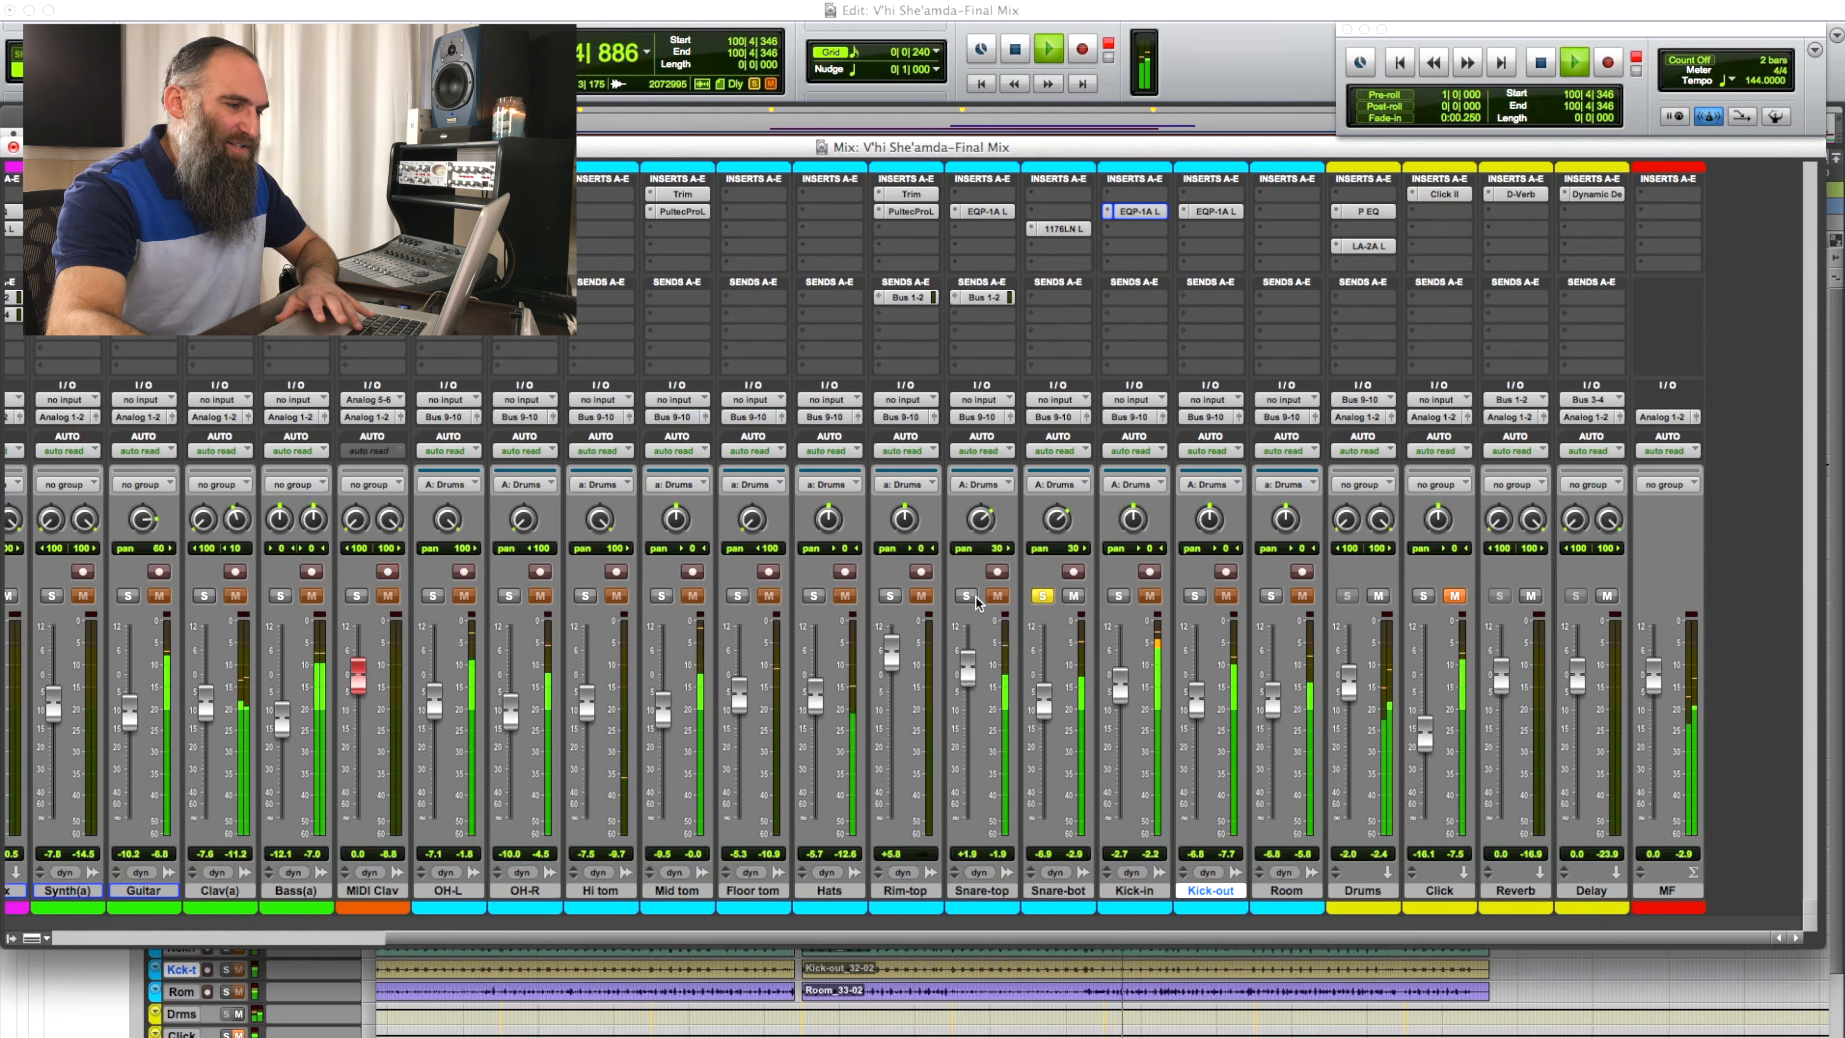
# Switch the solo from Snare-bot to Snare-top and play it
pyautogui.press('space')
pyautogui.click(967, 596)
pyautogui.click(1043, 596)
pyautogui.press('space')
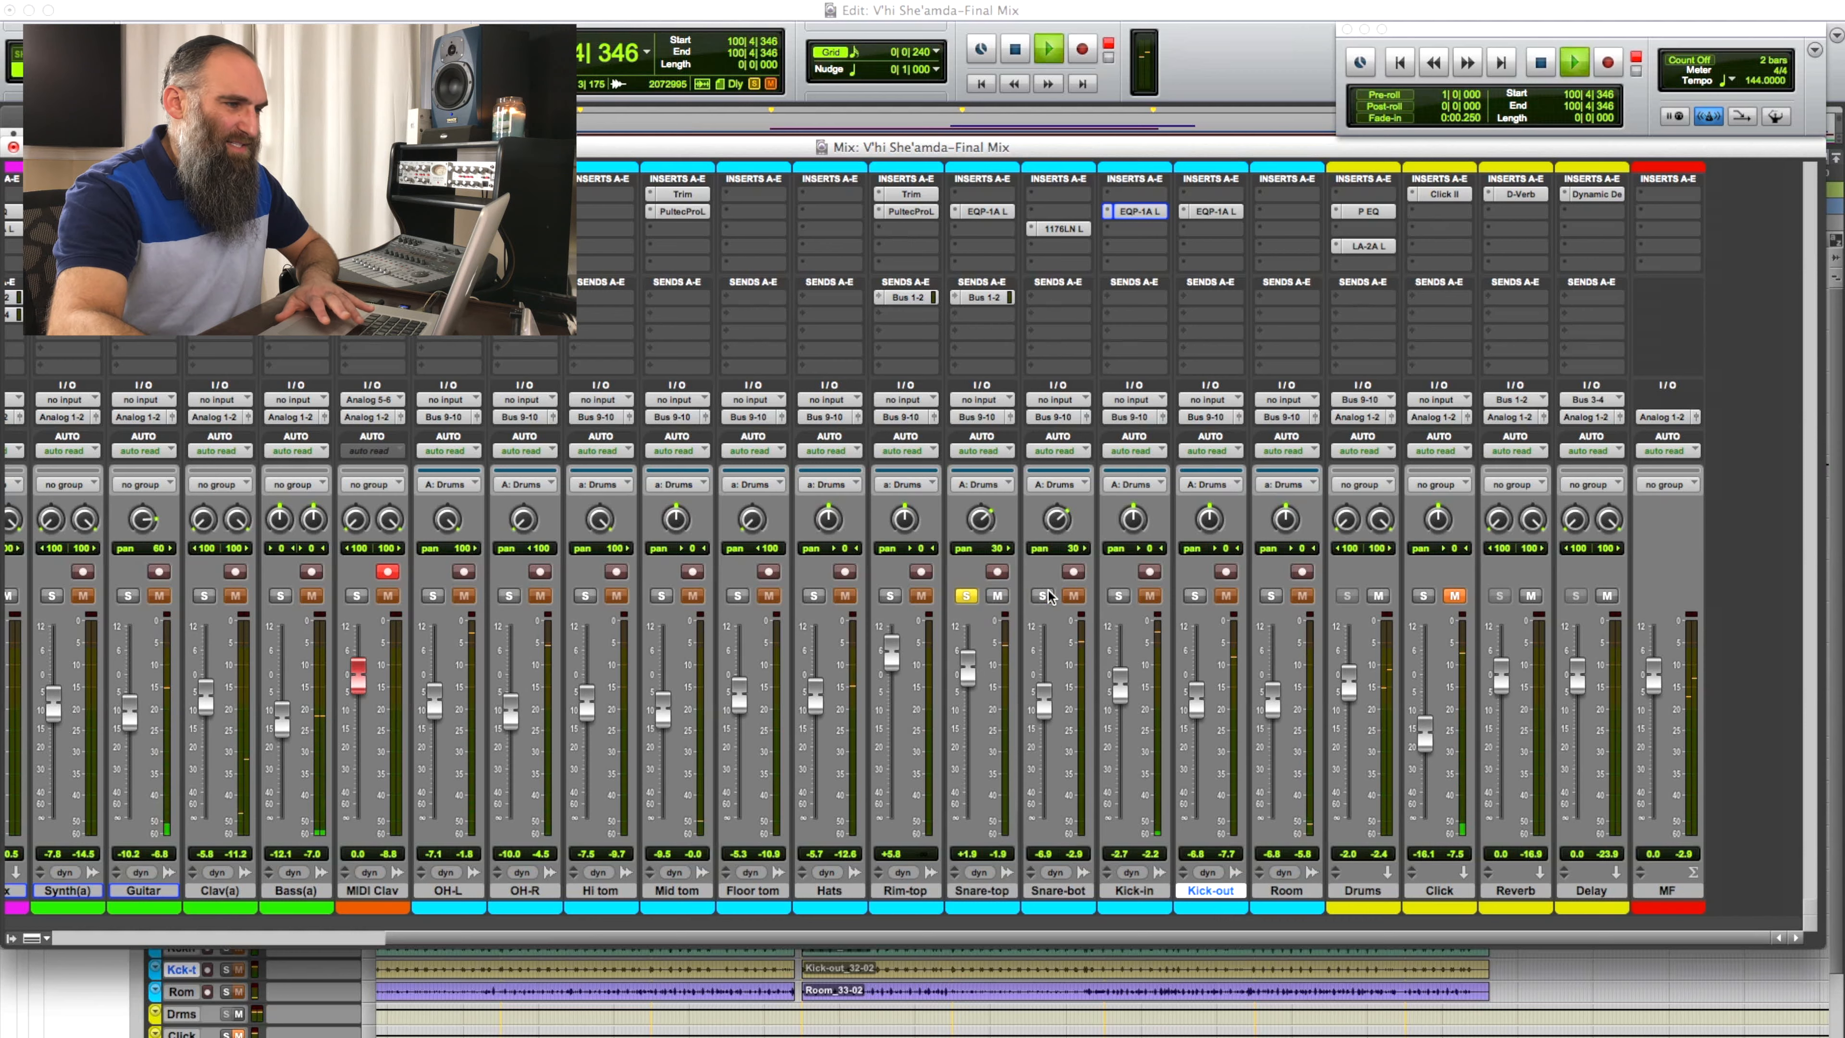
# Open the EQP-1A on the Snare-top track during playback and move its window aside to review the EQ settings
pyautogui.click(997, 213)
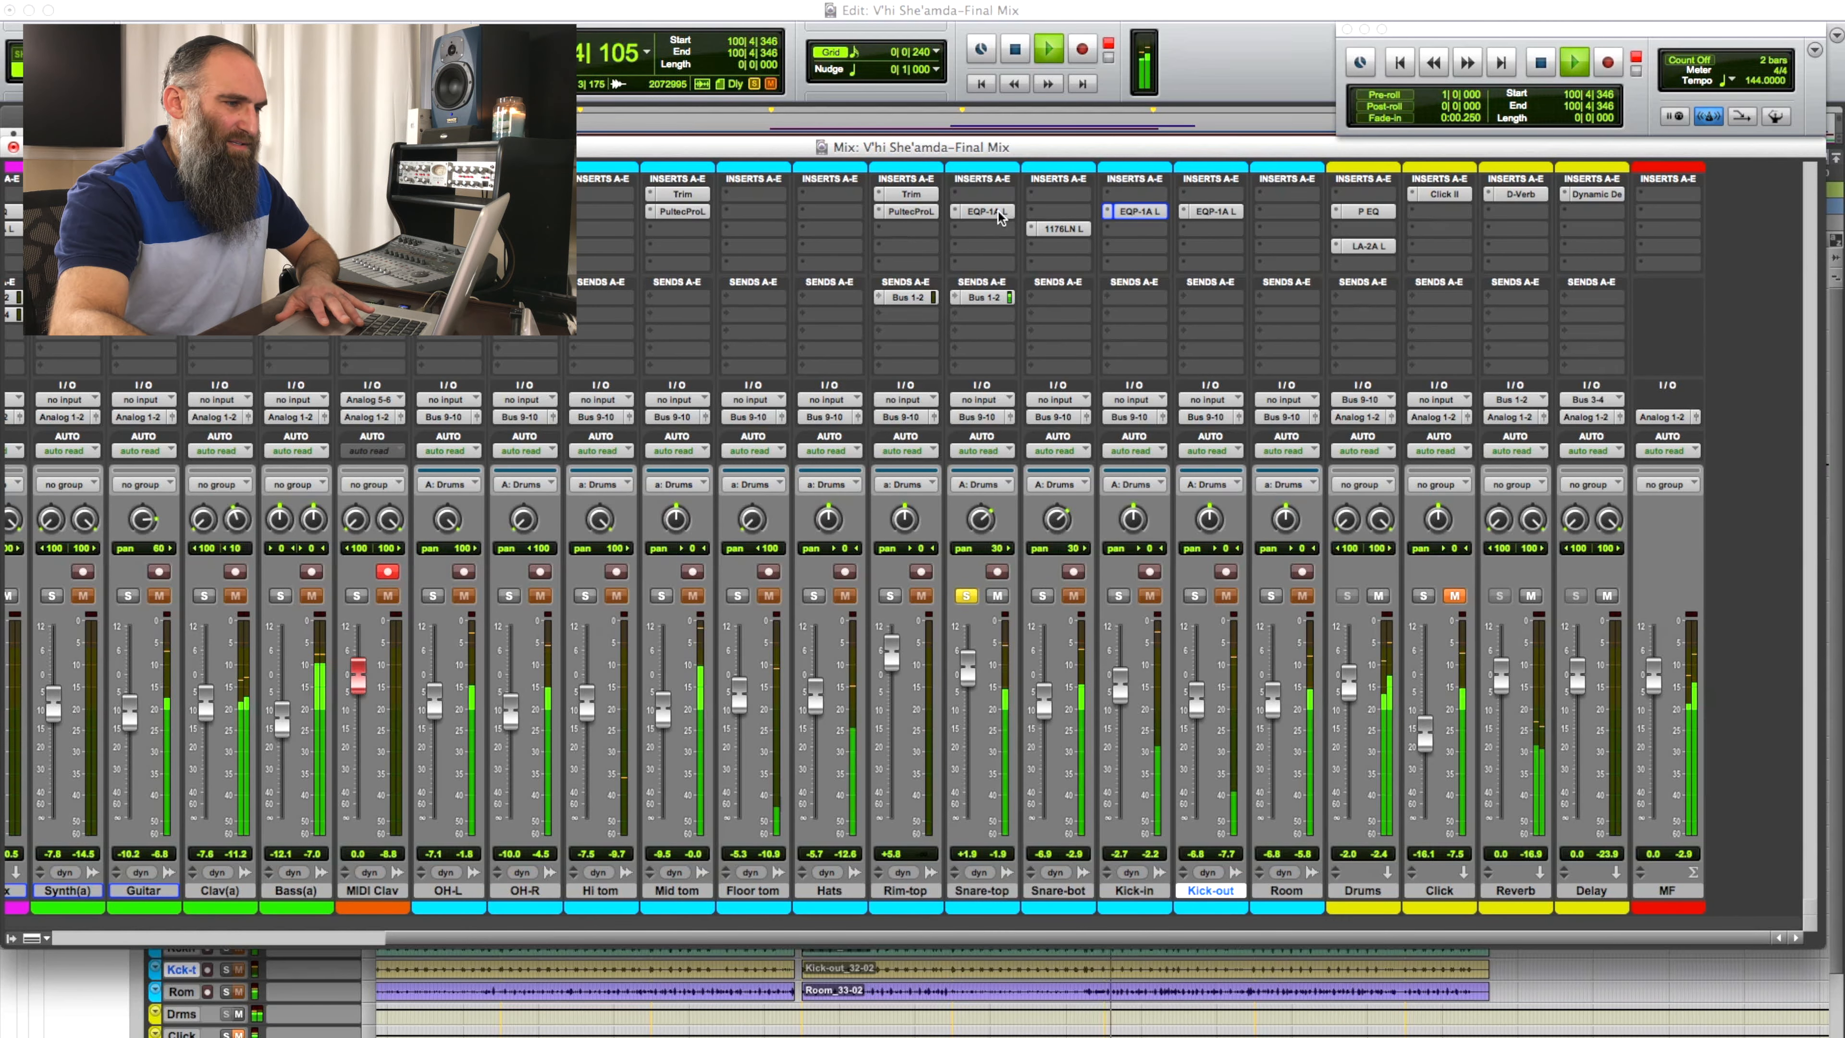
pyautogui.moveTo(1017, 305); pyautogui.dragTo(639, 294)
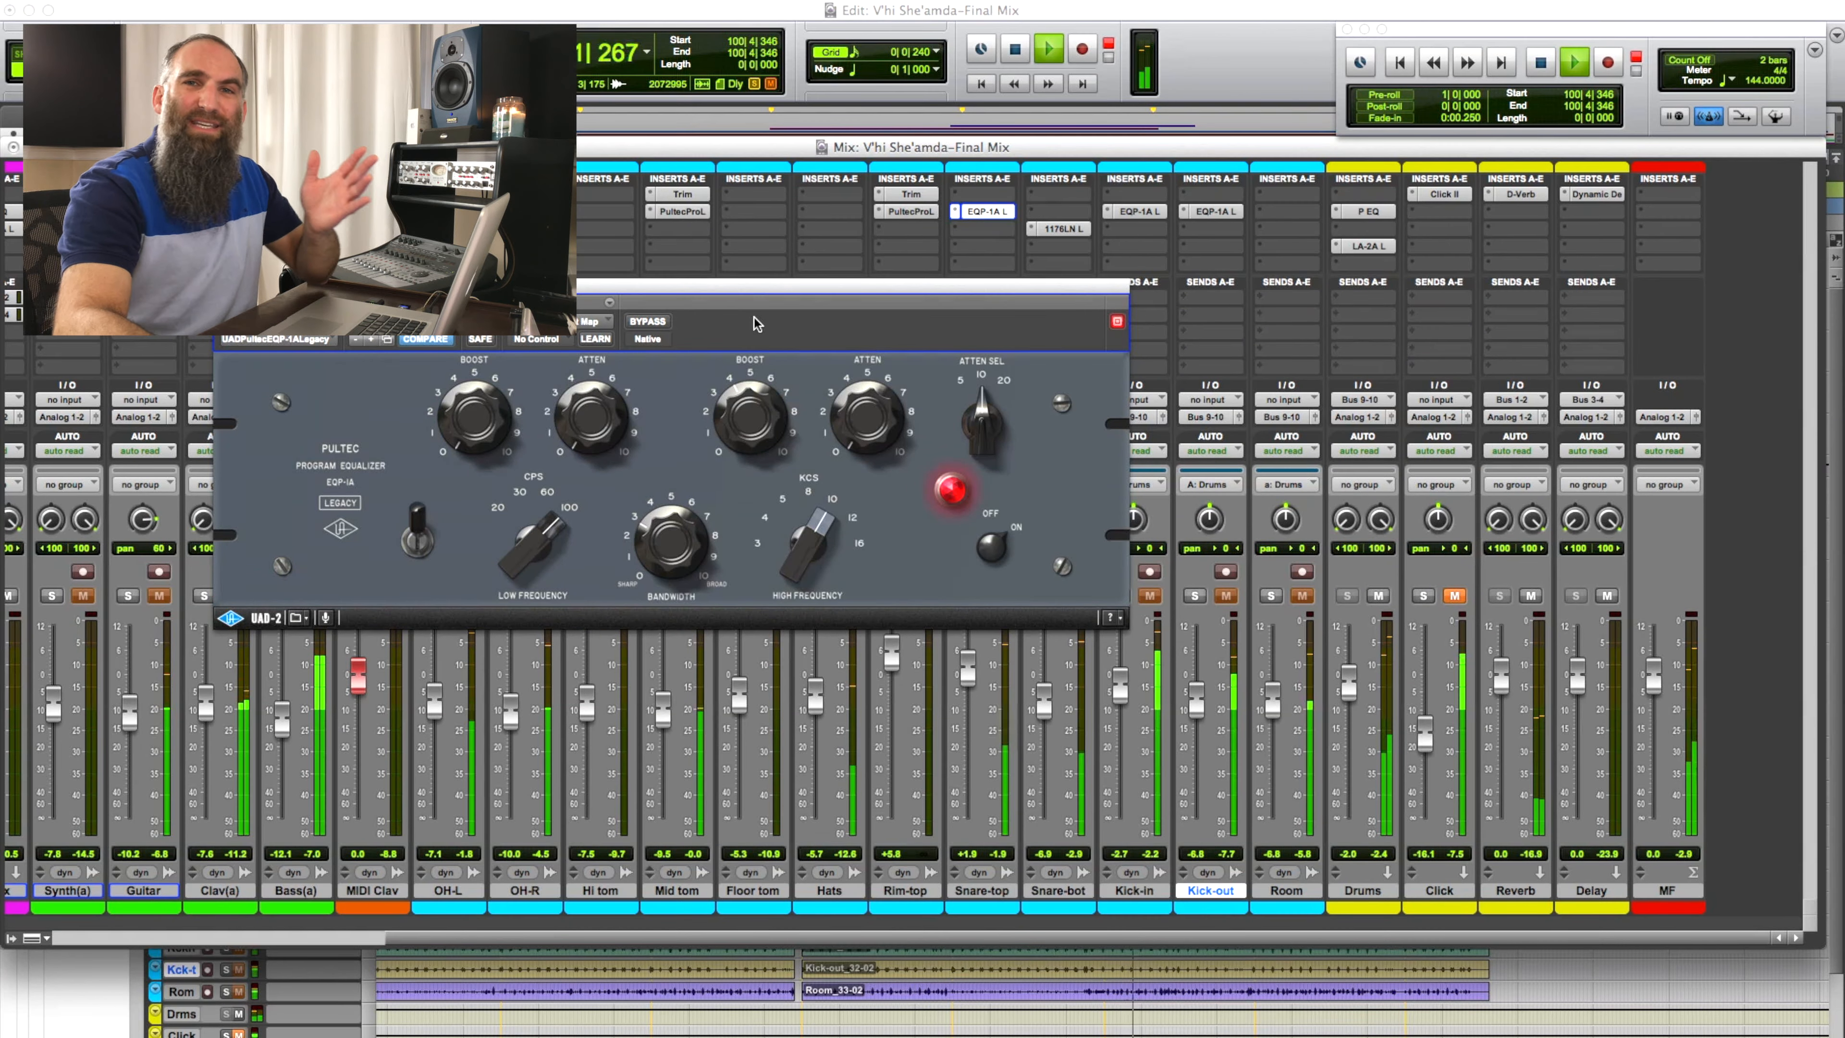
pyautogui.press('space')
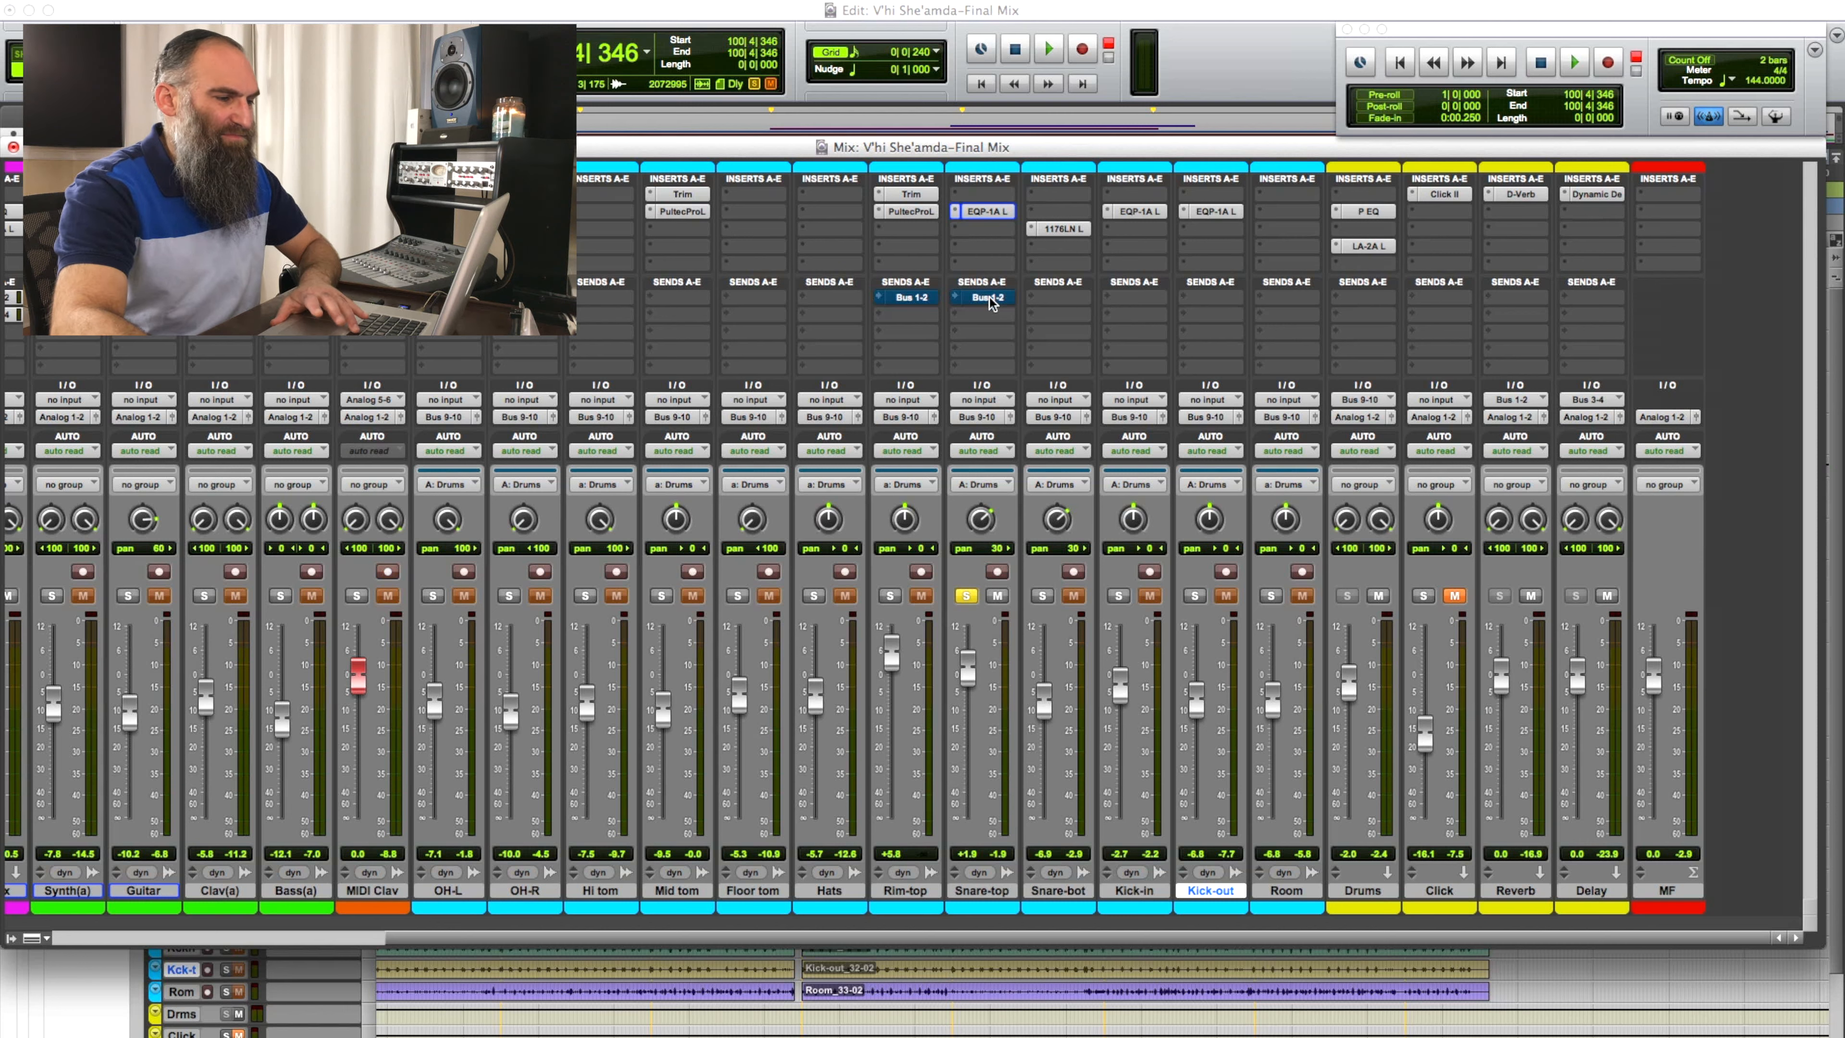
# Compare Snare-top playback with its Bus 1-2 send muted and active, and inspect the D-Verb on the Reverb track
pyautogui.press('space')
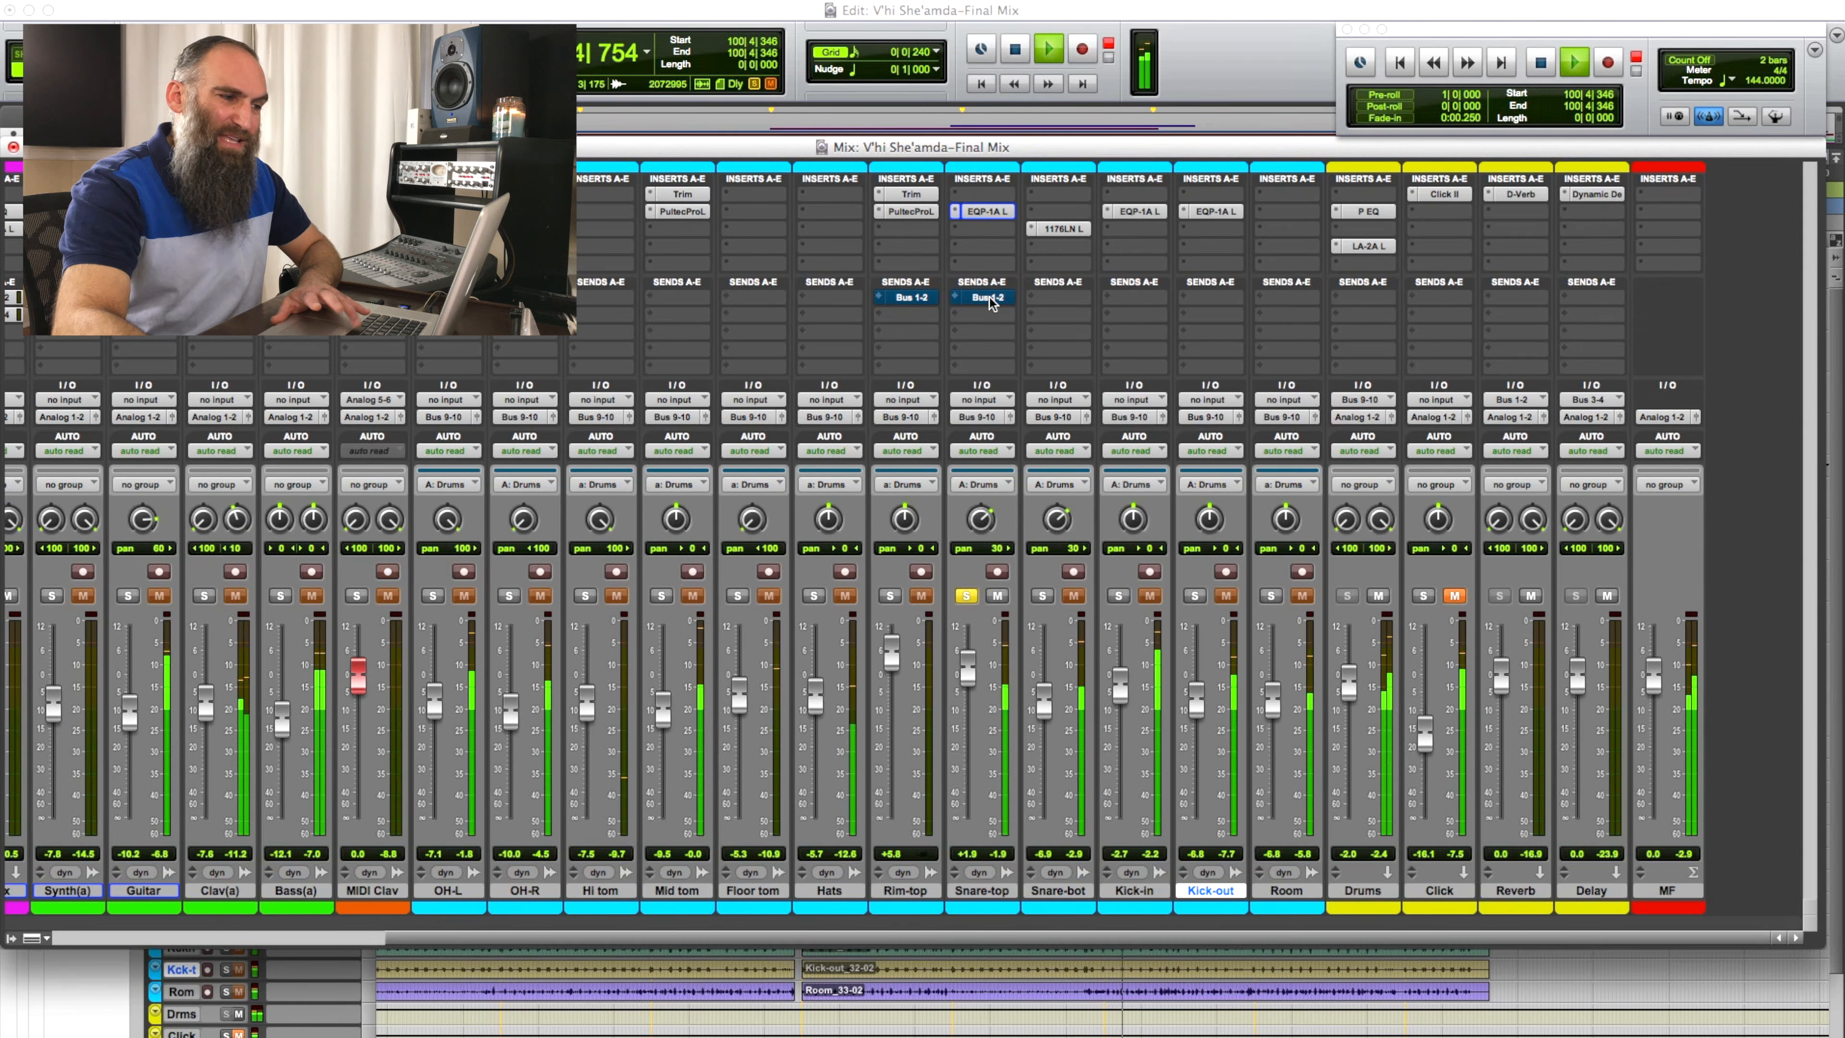
pyautogui.press('space')
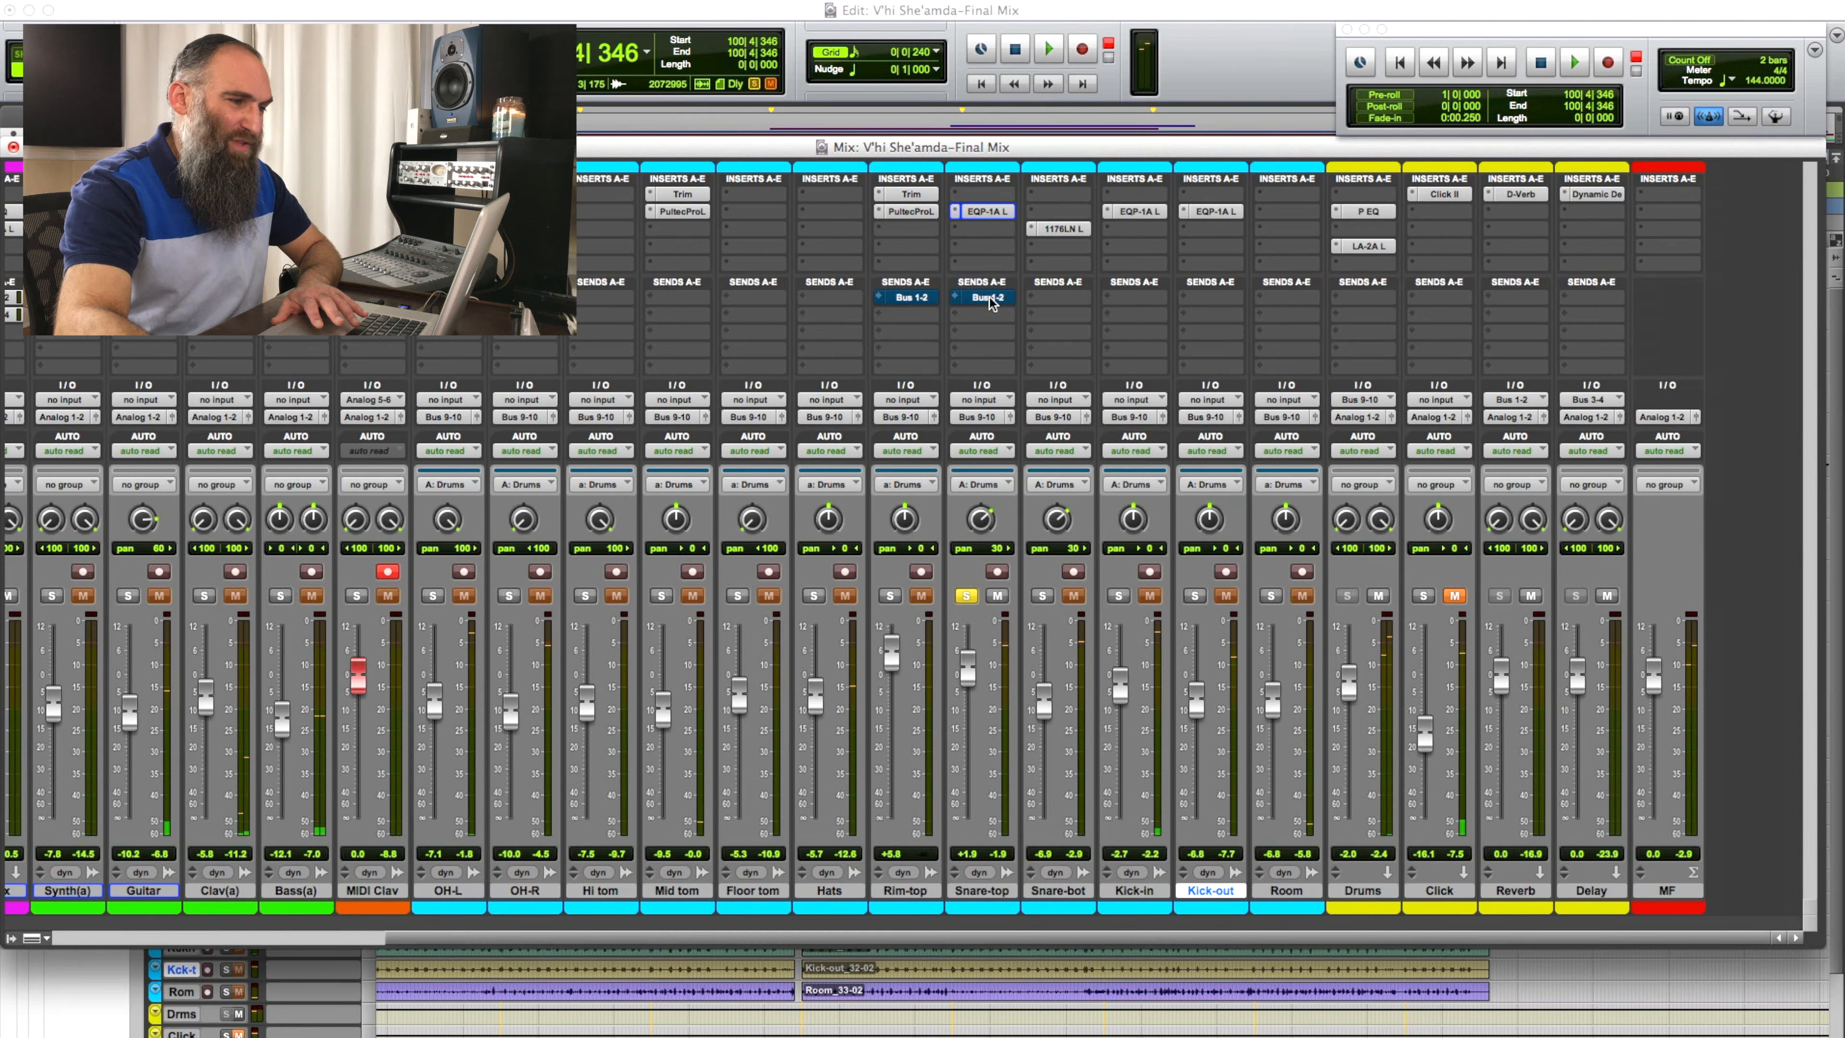
pyautogui.click(988, 297)
pyautogui.click(988, 297)
pyautogui.press('space')
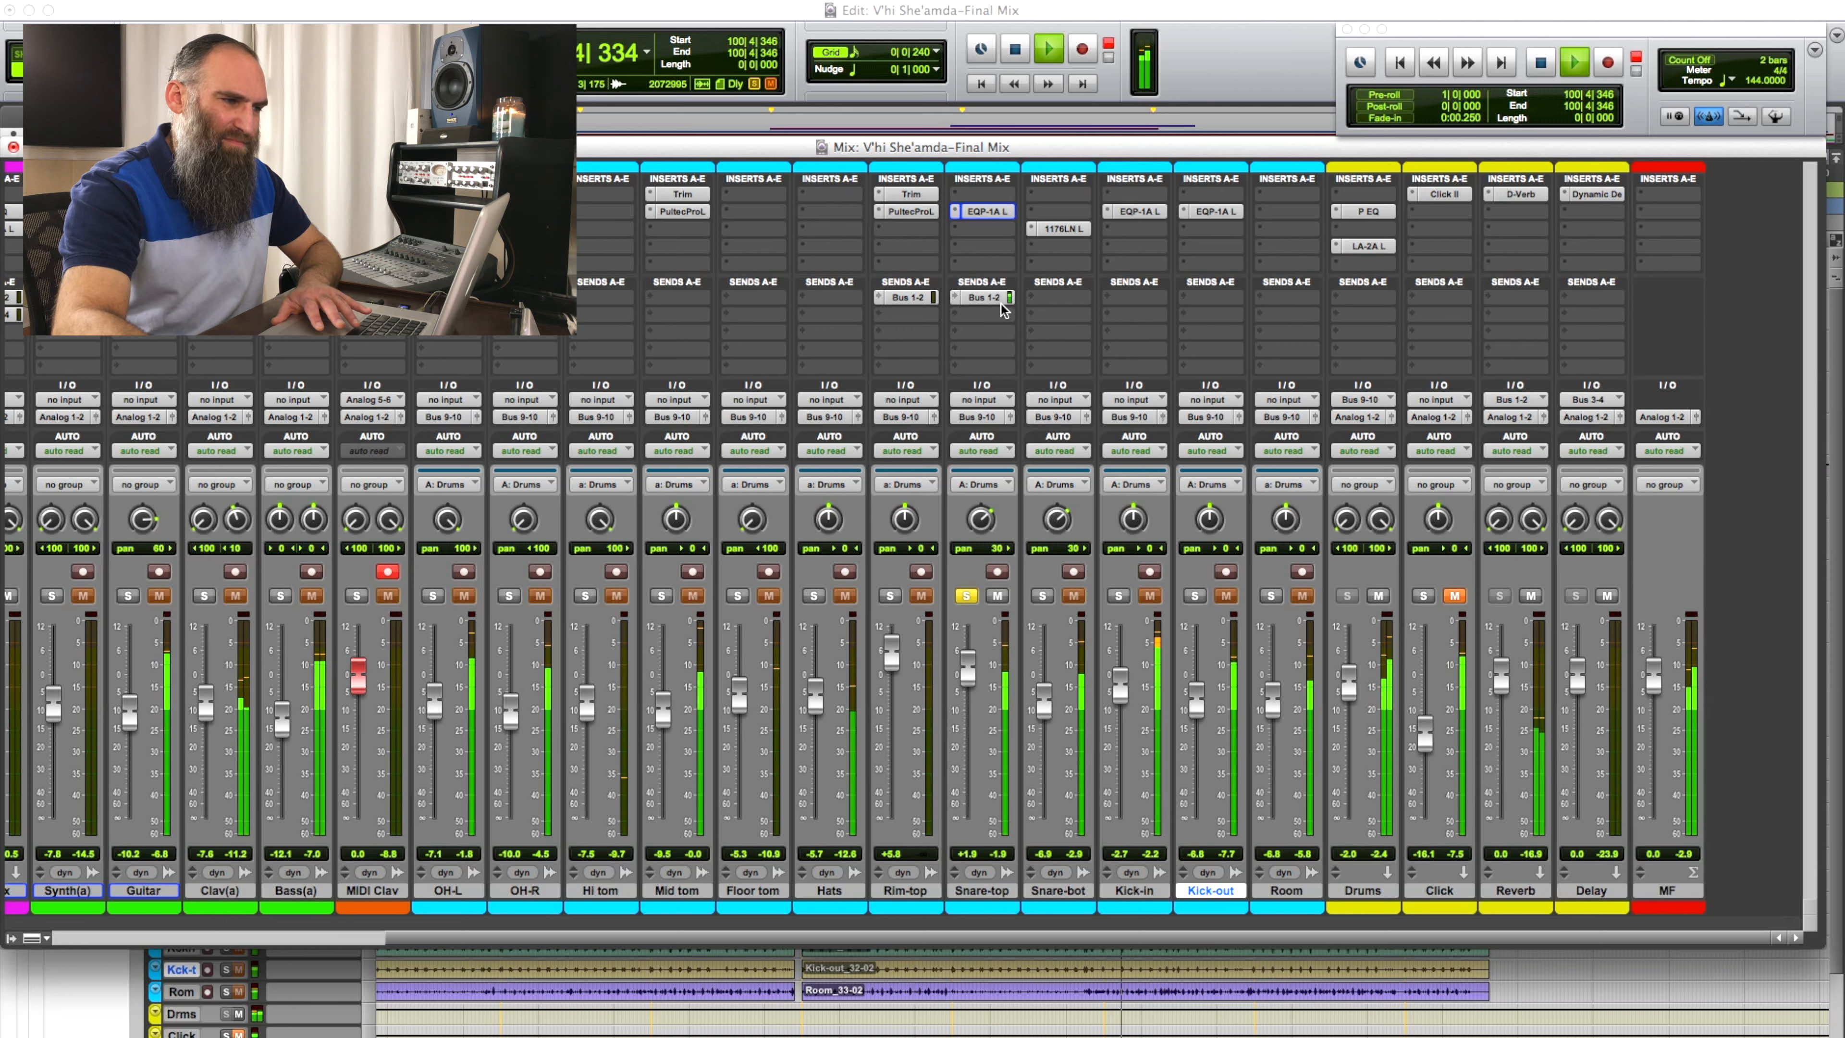
pyautogui.press('space')
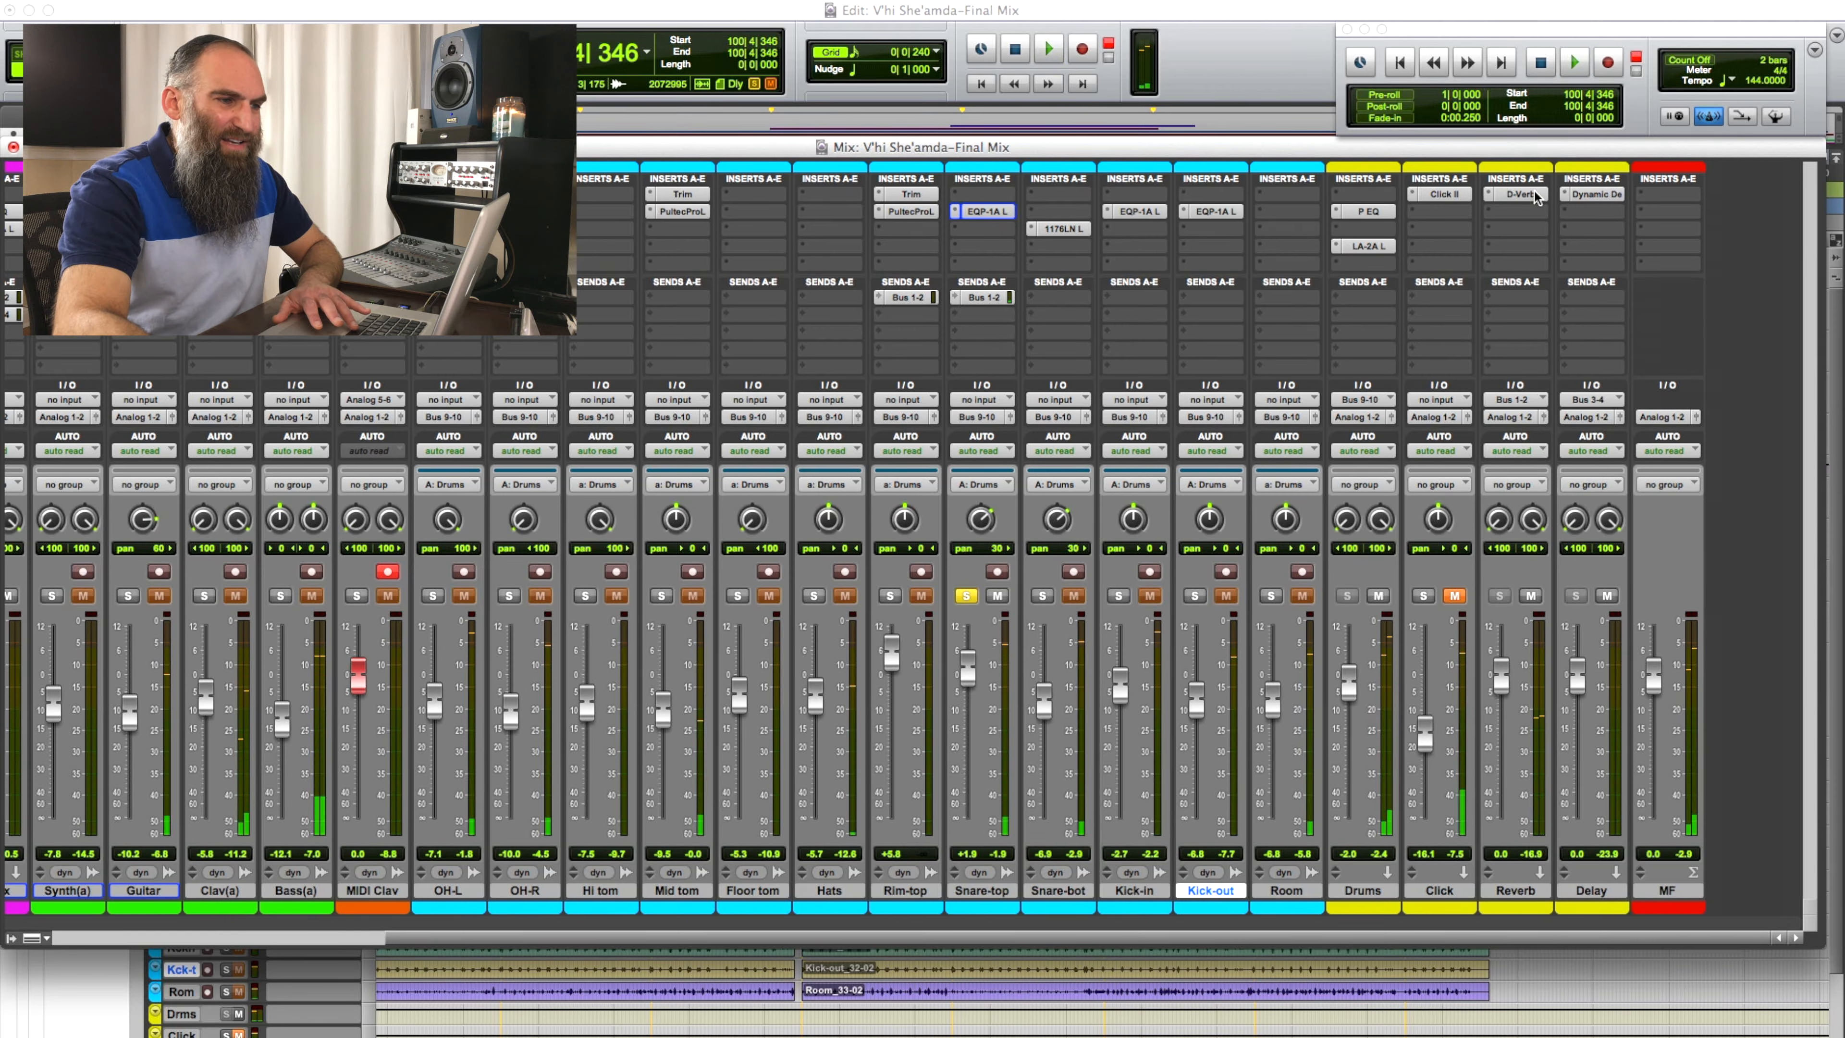
pyautogui.click(1533, 195)
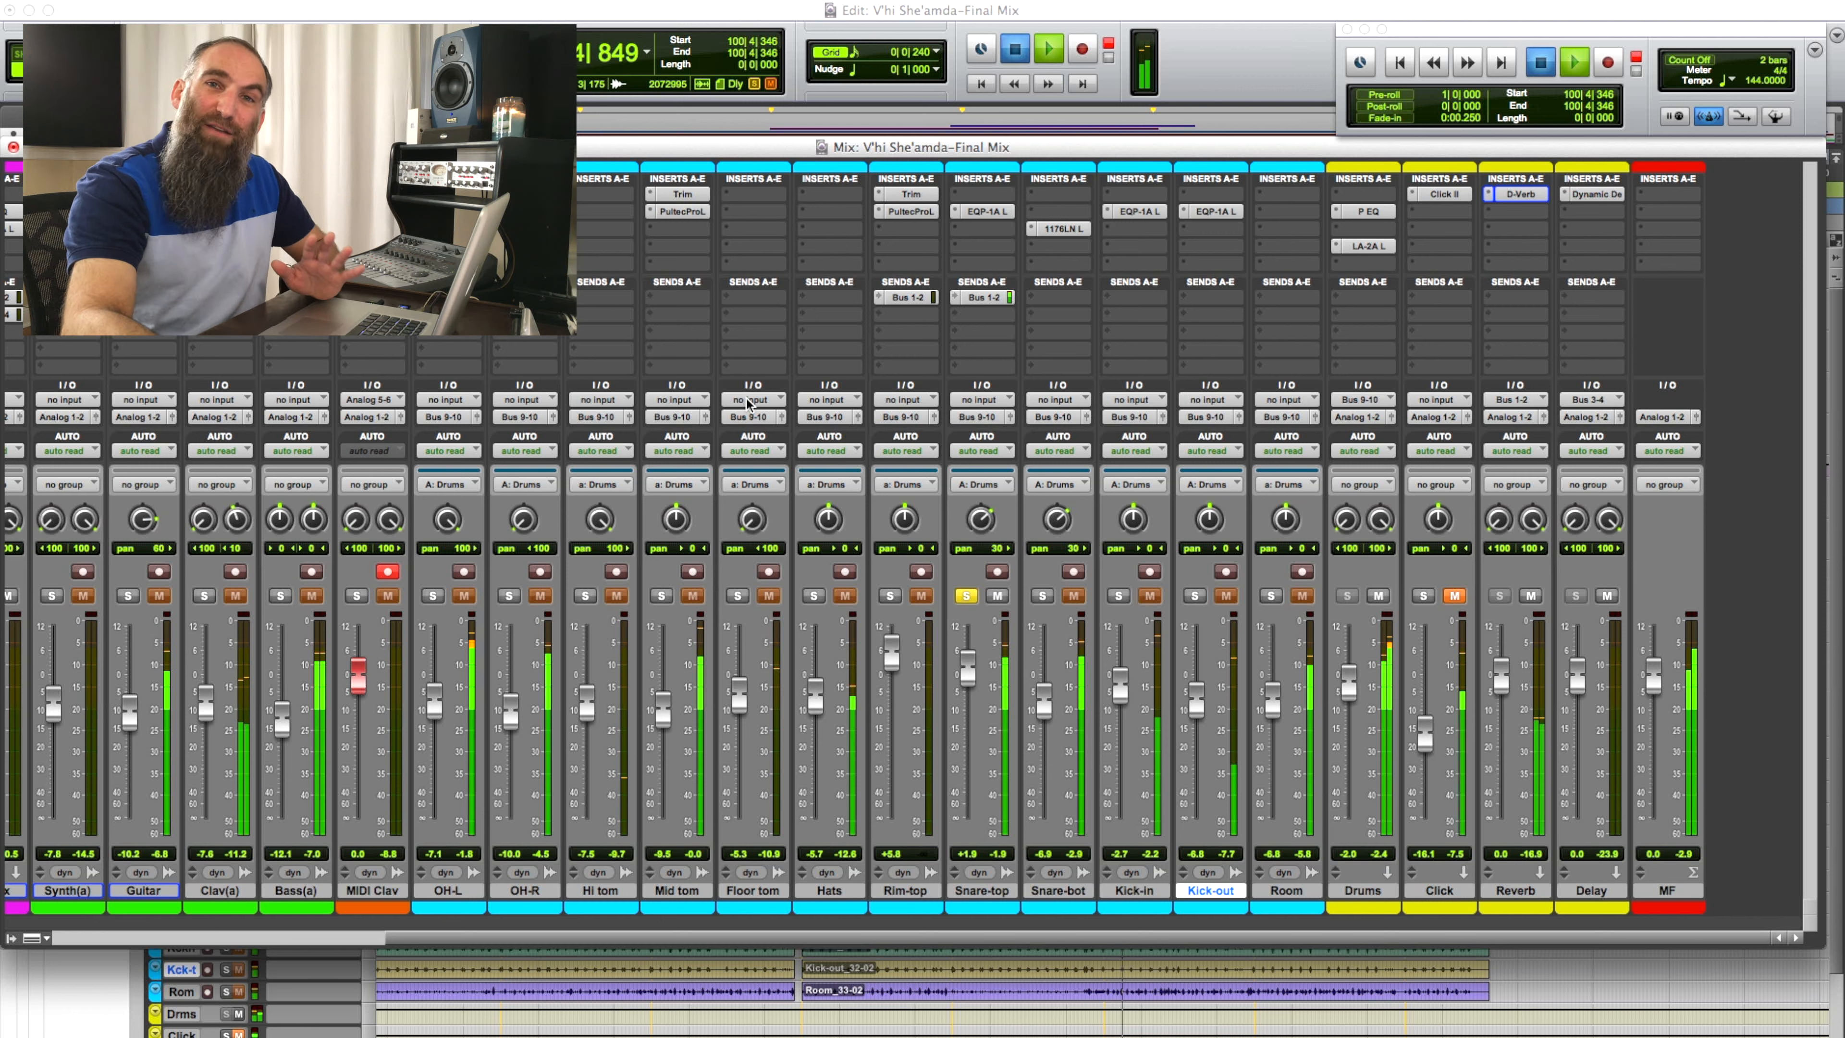
pyautogui.press('space')
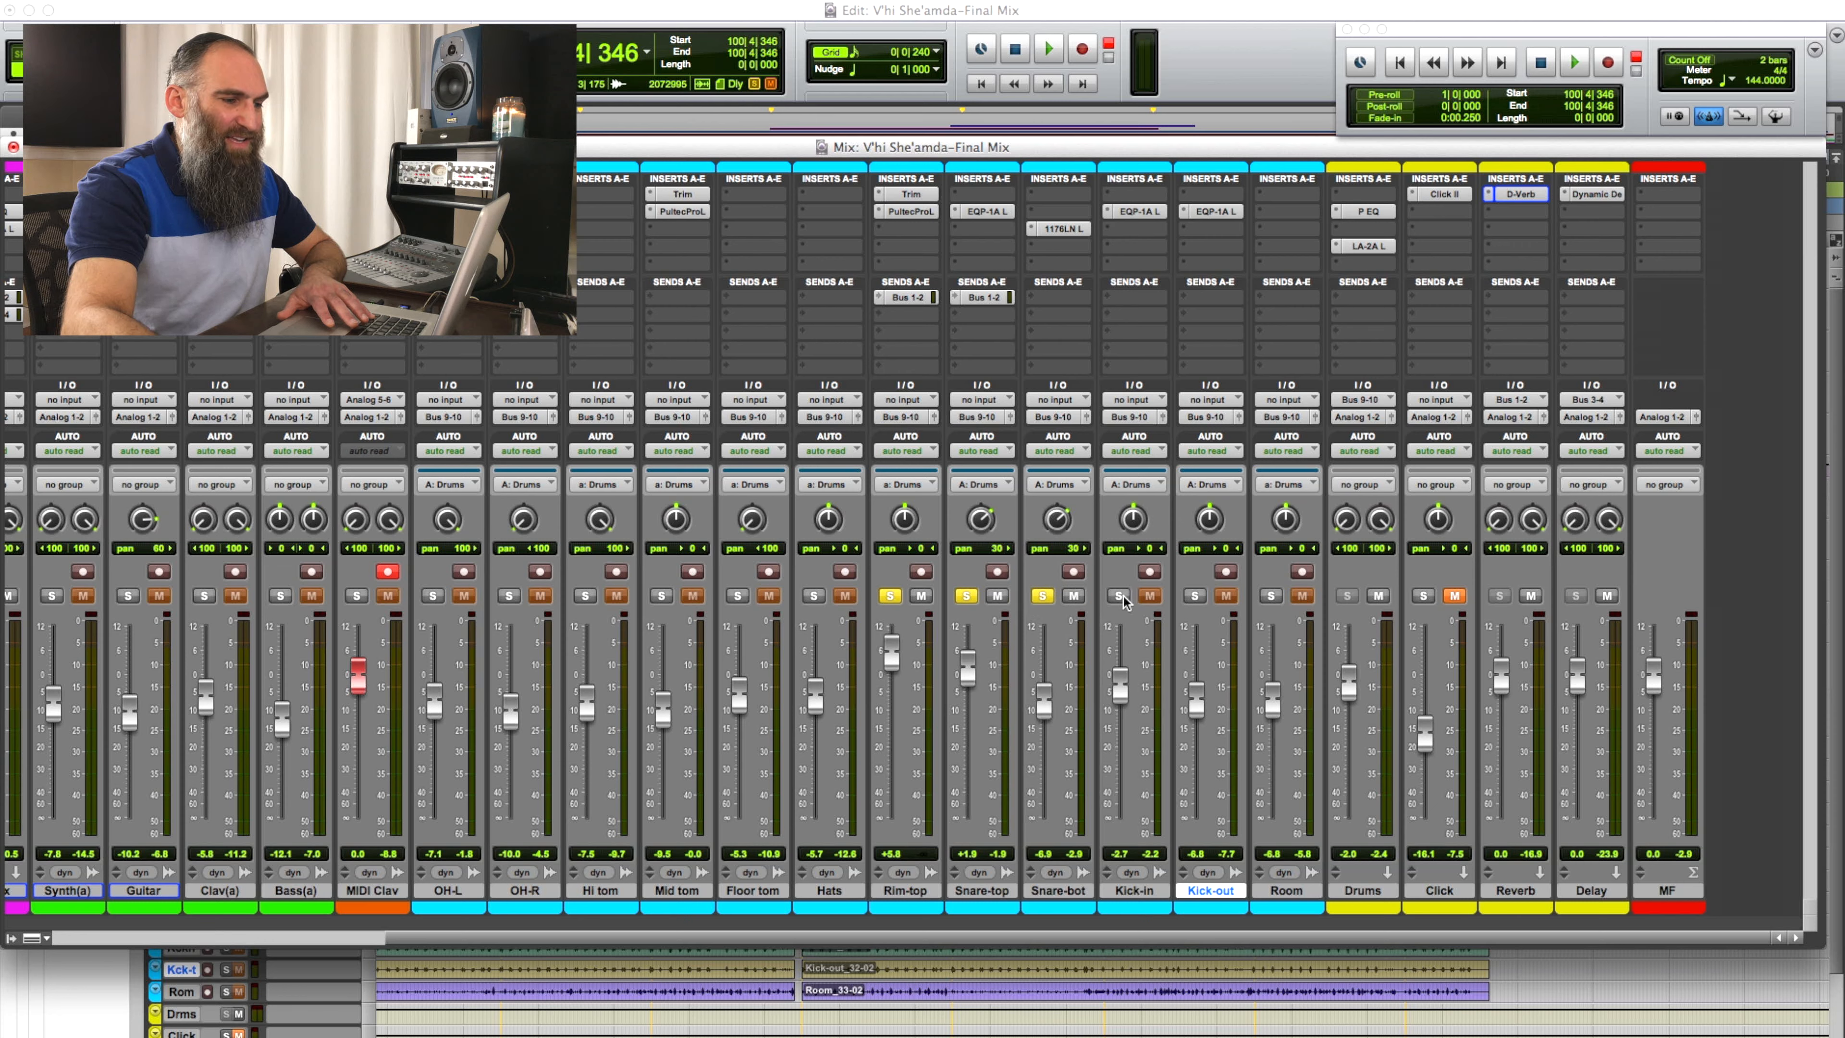
# Play the Rim-top, Snare-top, Snare-bot, Kick-in and Kick-out tracks soloed together
pyautogui.press('space')
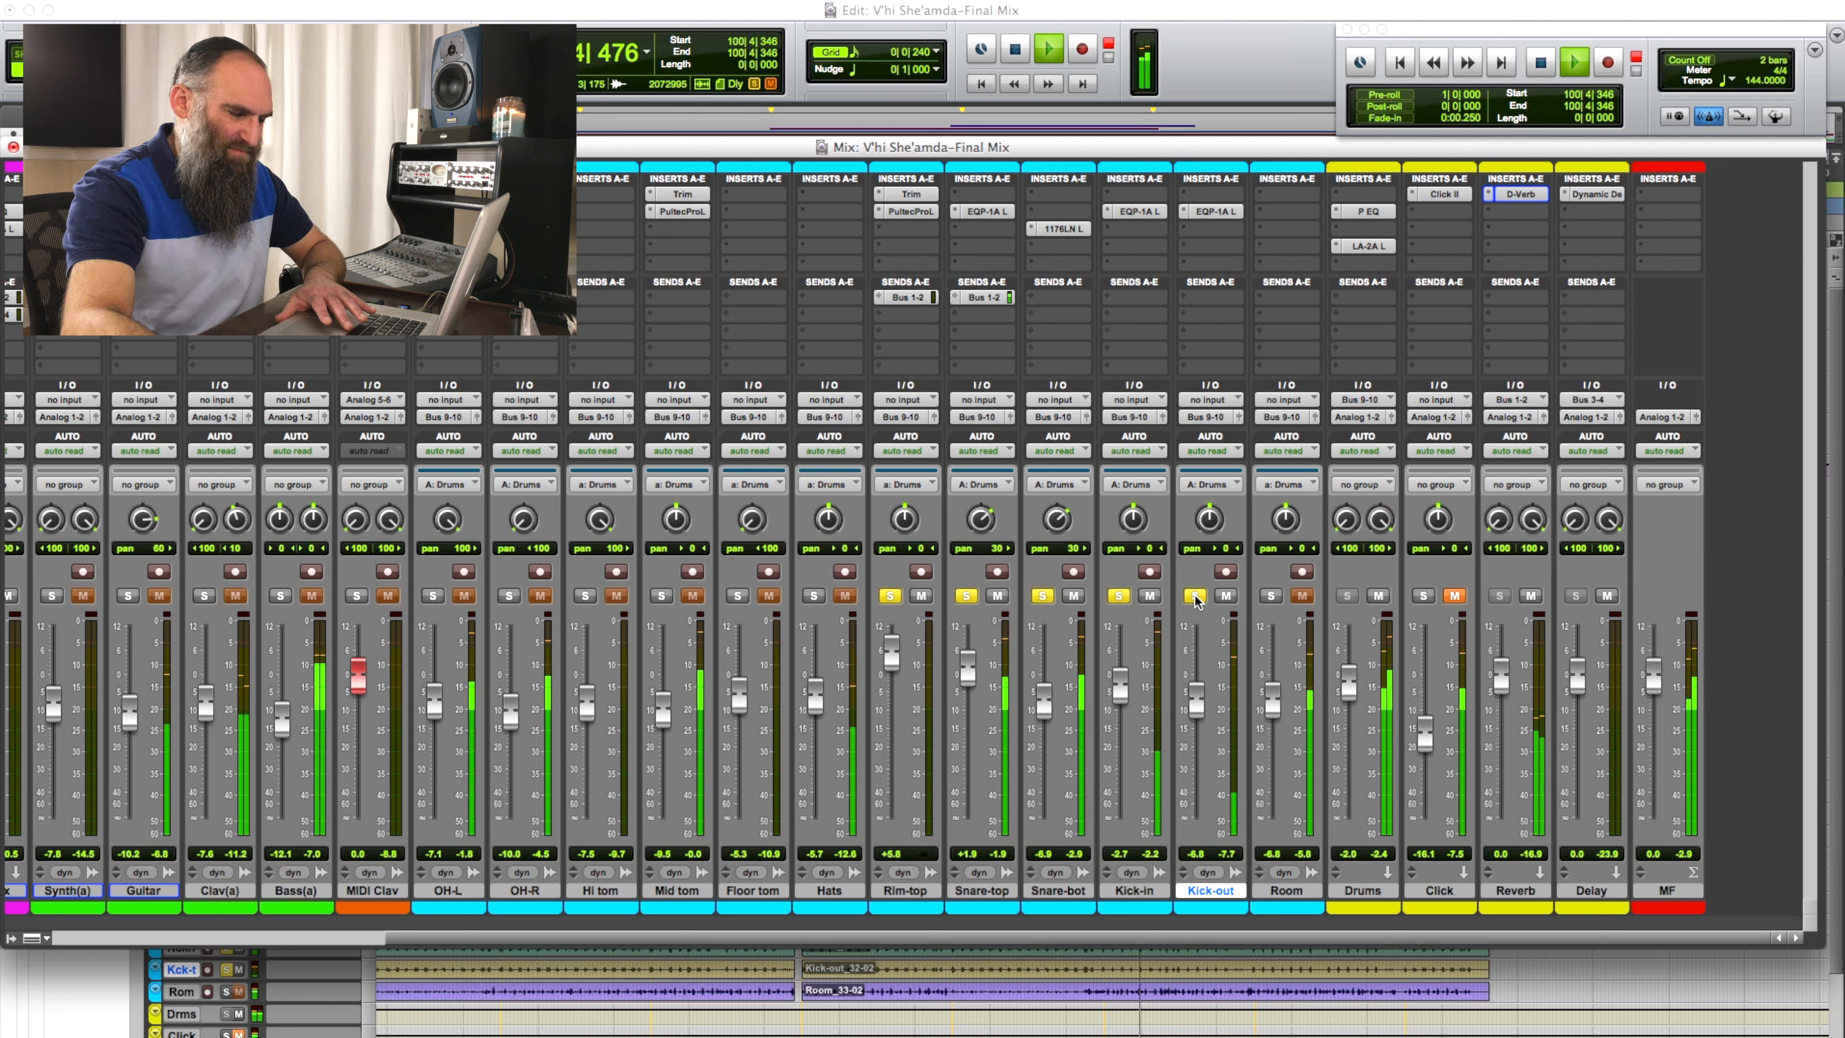
pyautogui.press('space')
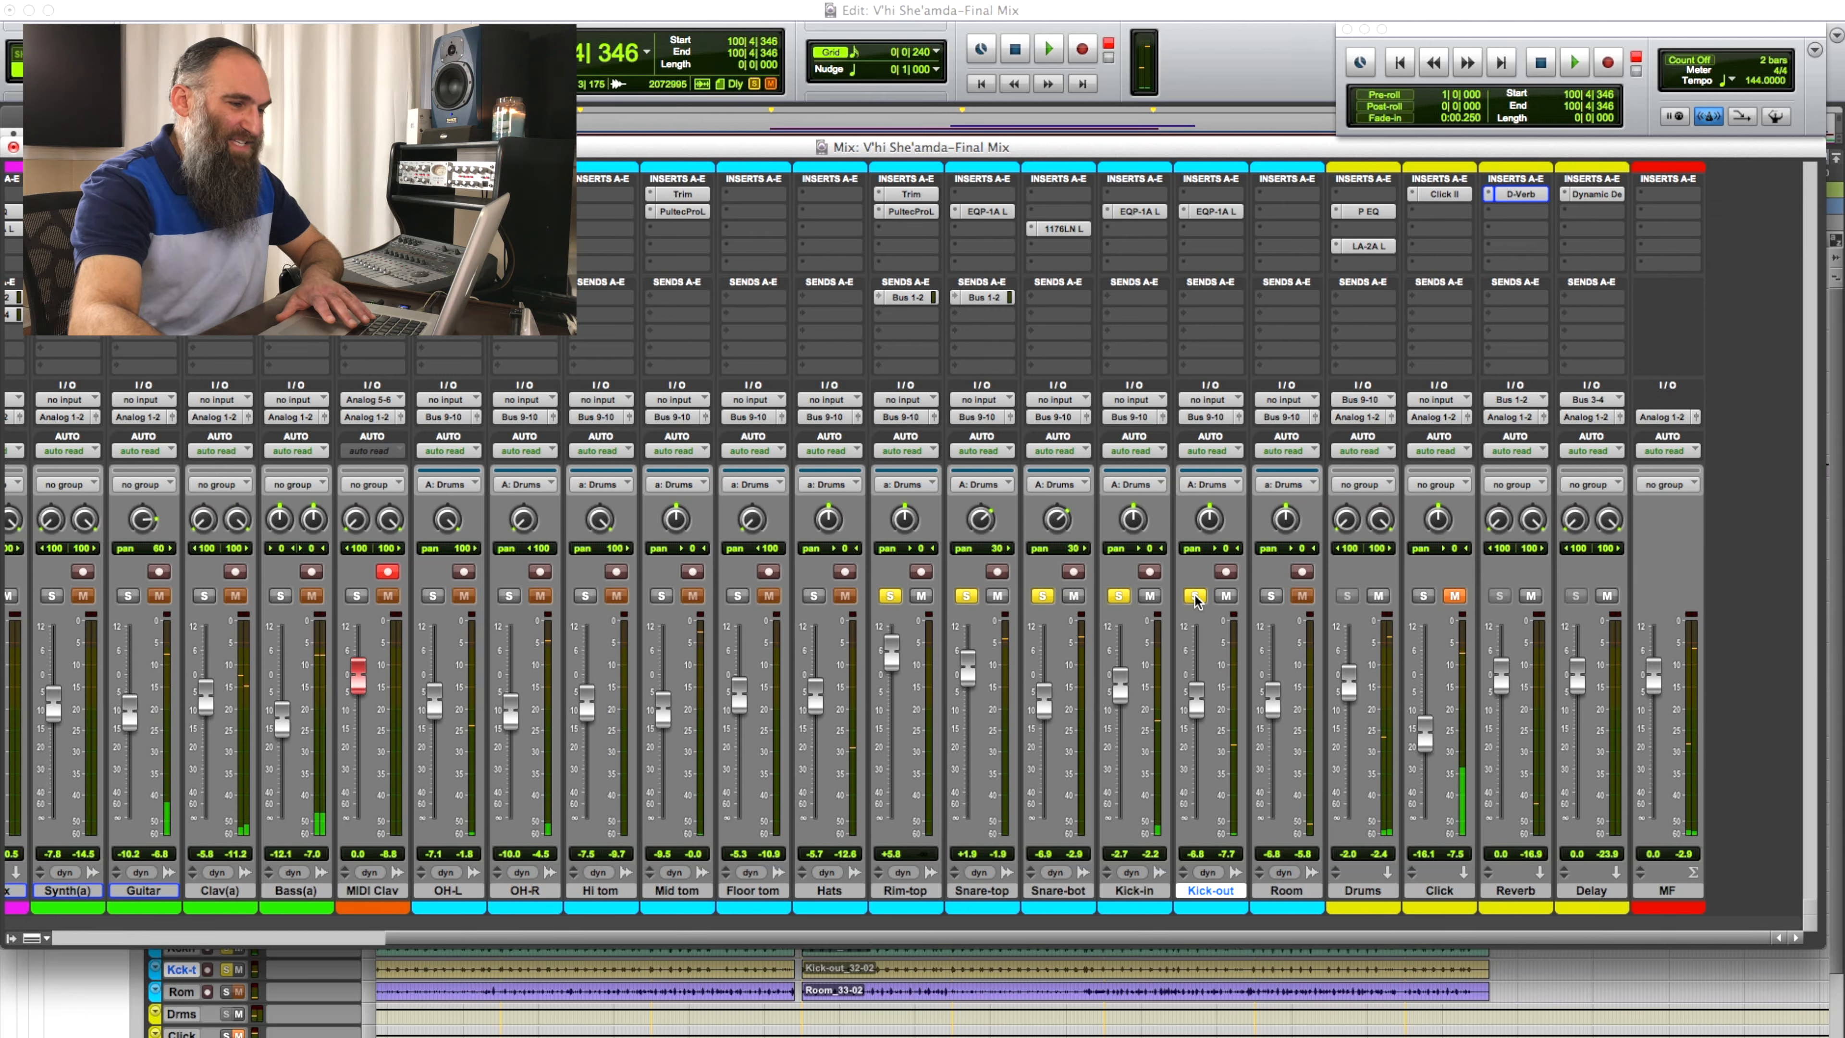
# Clear all the kick and snare solos, solo the OH-L and OH-R overhead tracks, and play them
pyautogui.keyDown('alt'); pyautogui.click(1117, 596); pyautogui.keyUp('alt')
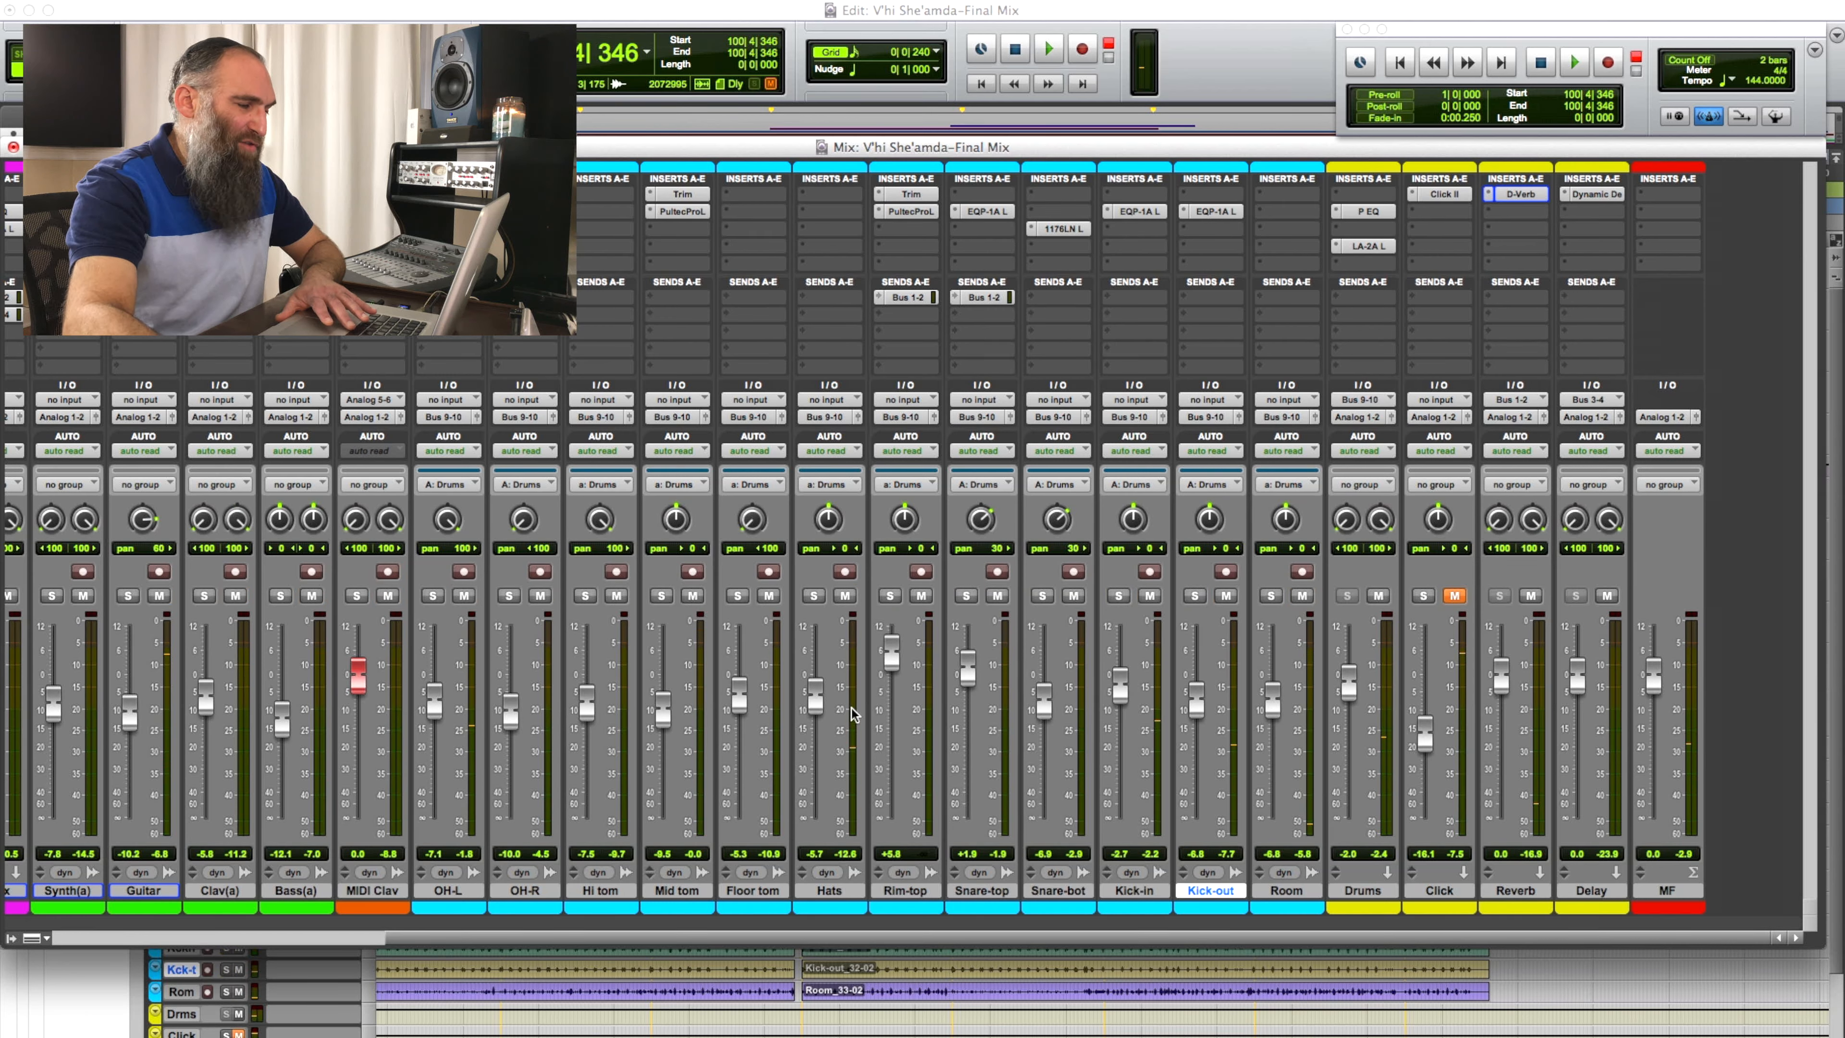
pyautogui.click(511, 597)
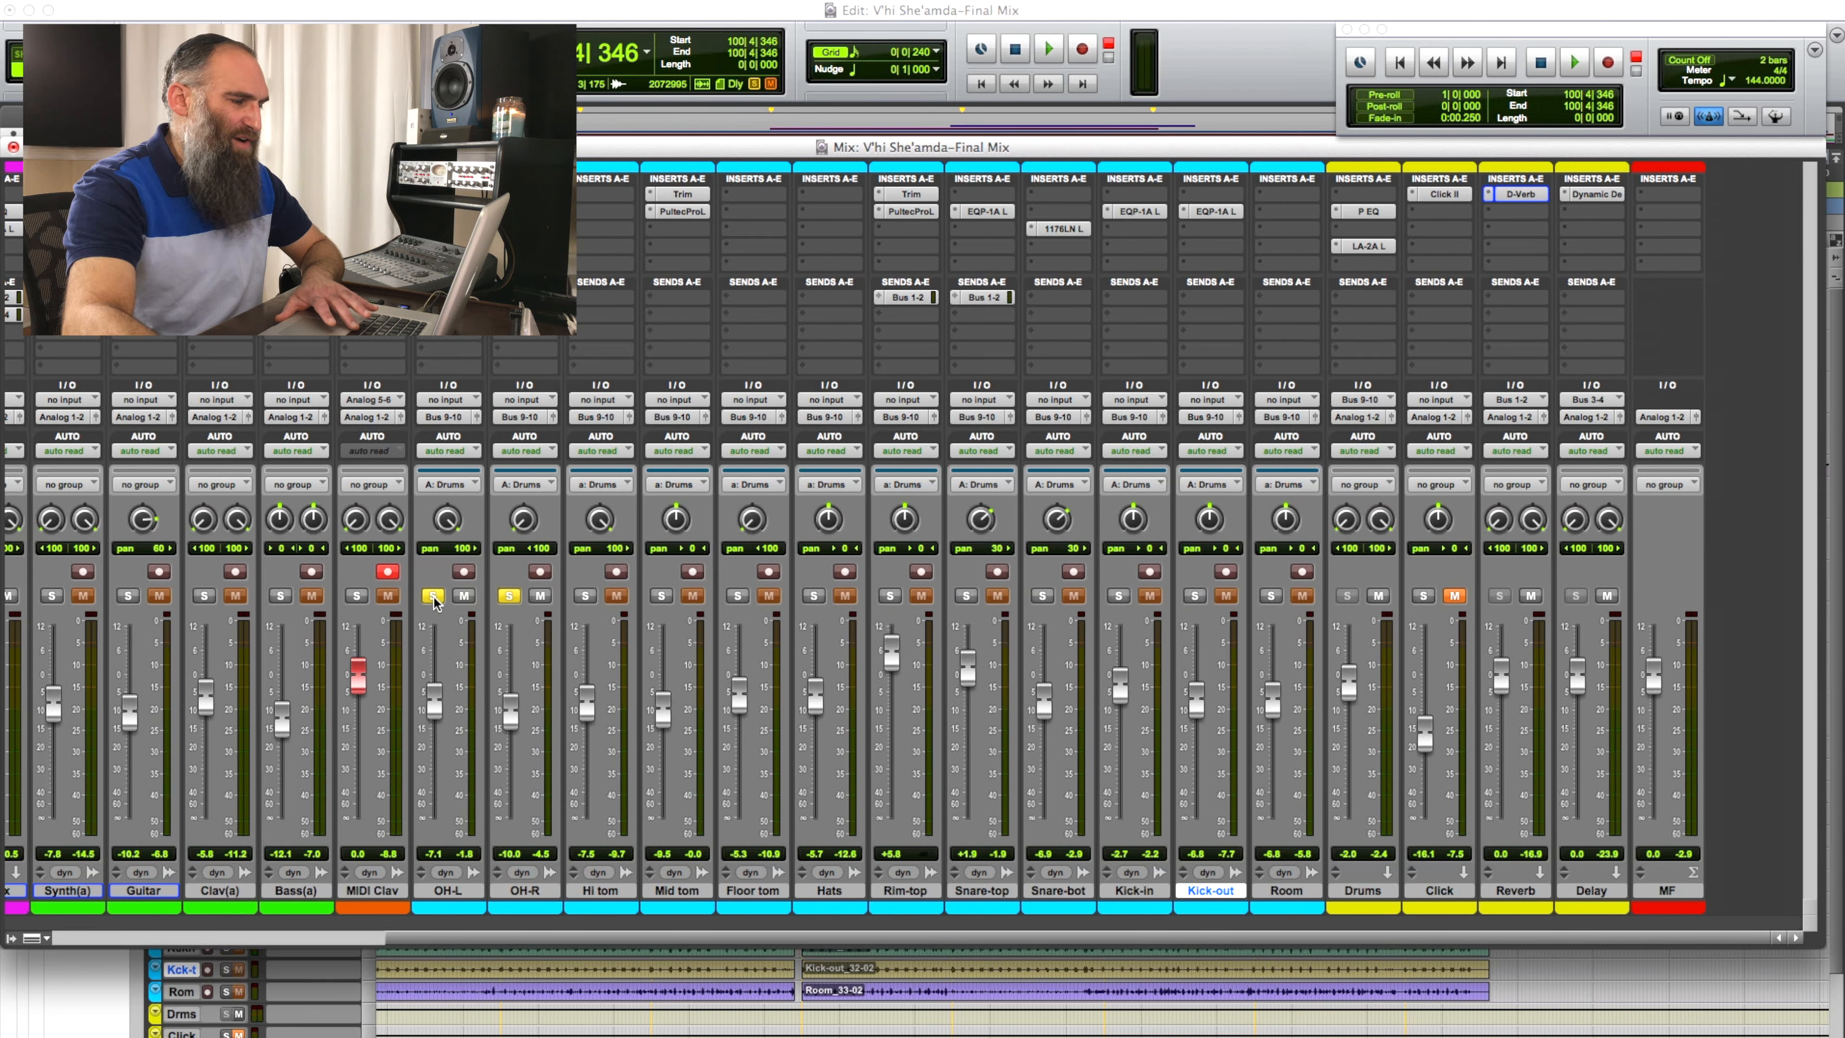
pyautogui.press('space')
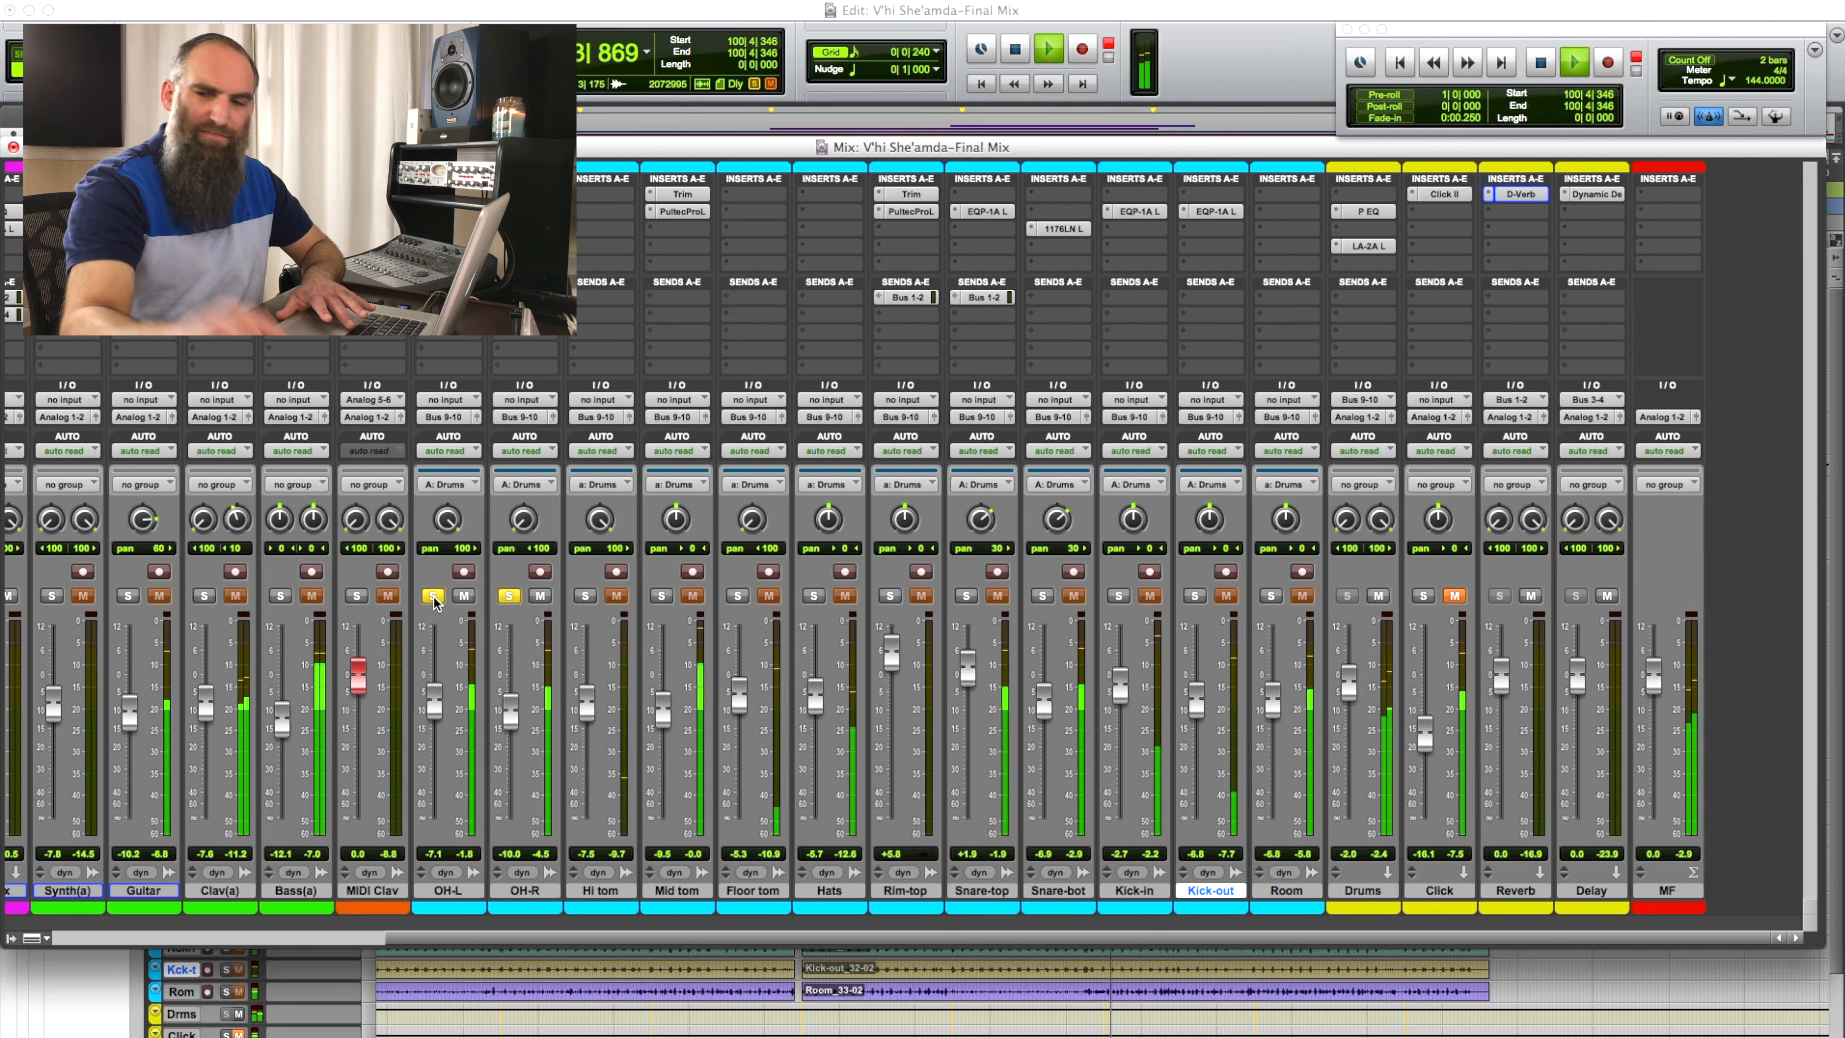